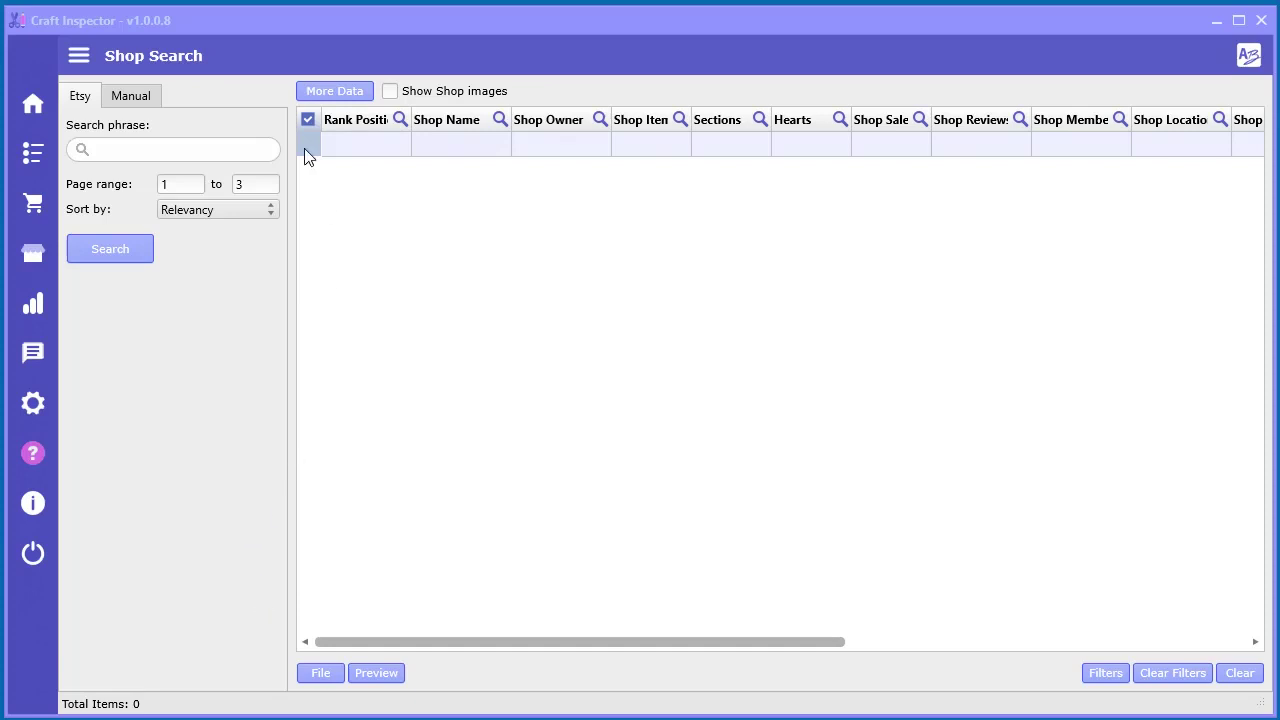
{"action": "left_click", "coordinate": [78, 55]}
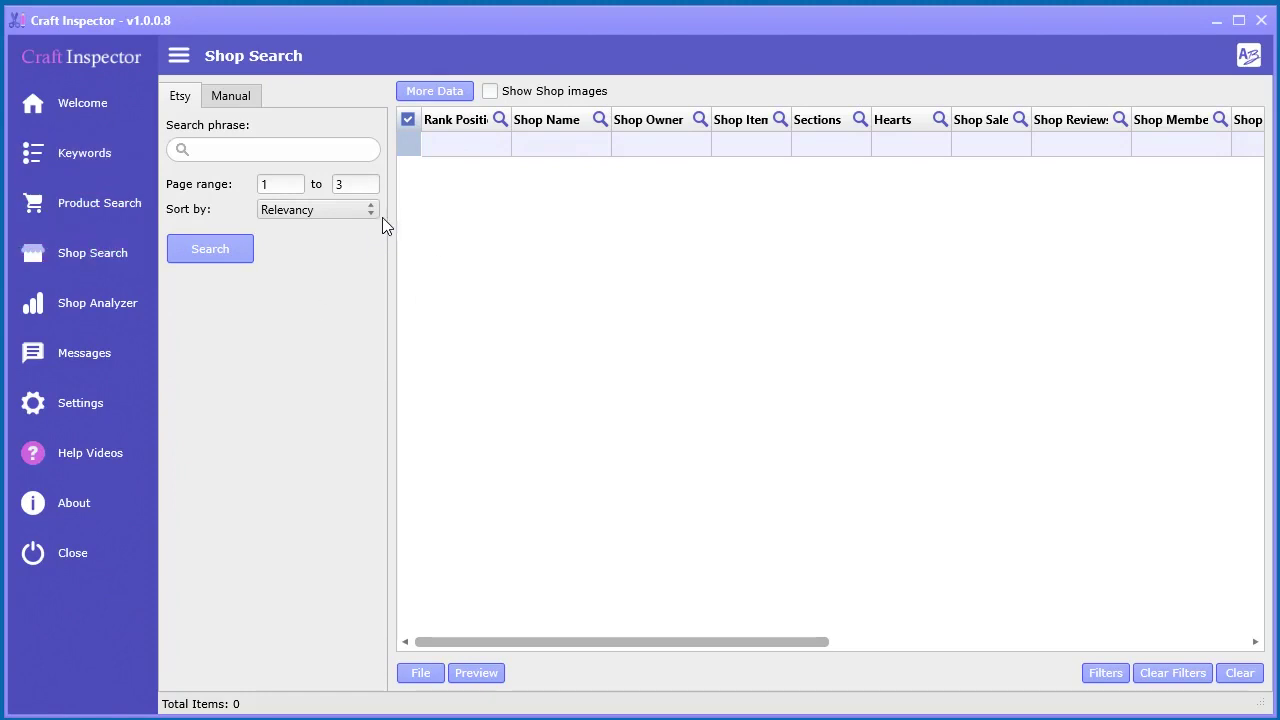
{"action": "left_click", "coordinate": [181, 62]}
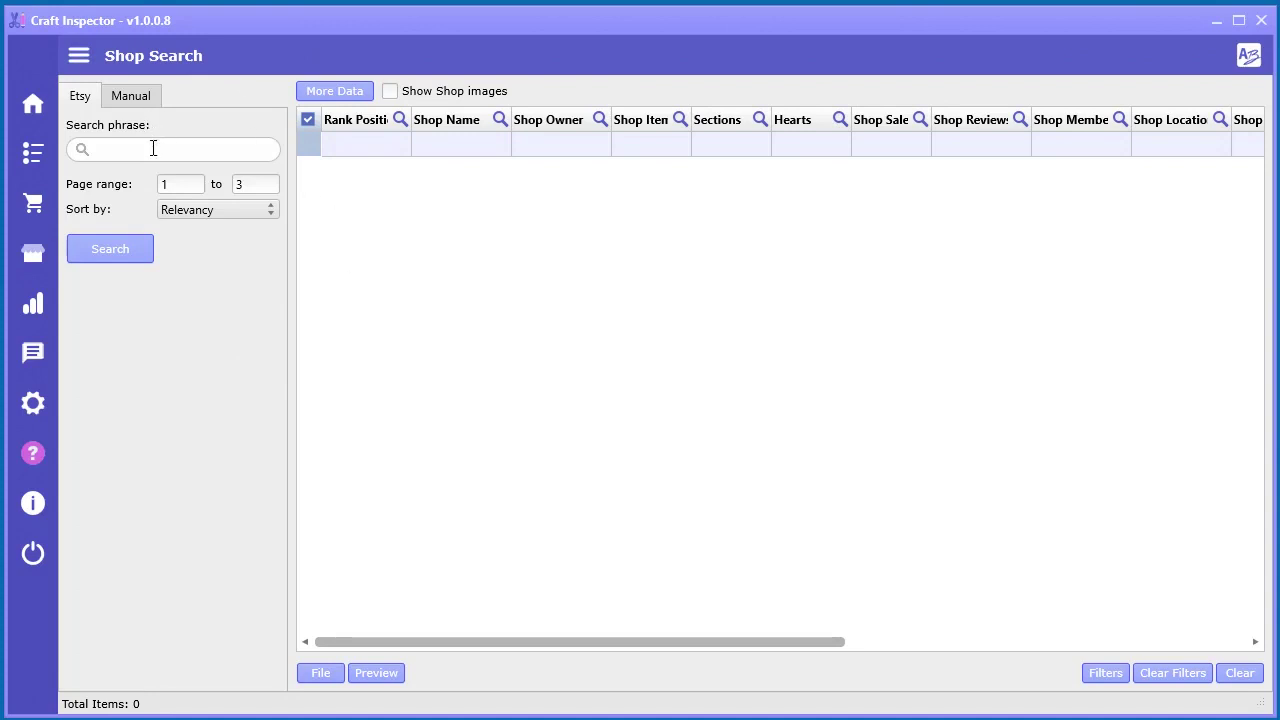
Step: Search Etsy shops for the phrase "forged" over pages 1 to 3, sorted by Relevancy
{"action": "left_click", "coordinate": [209, 147]}
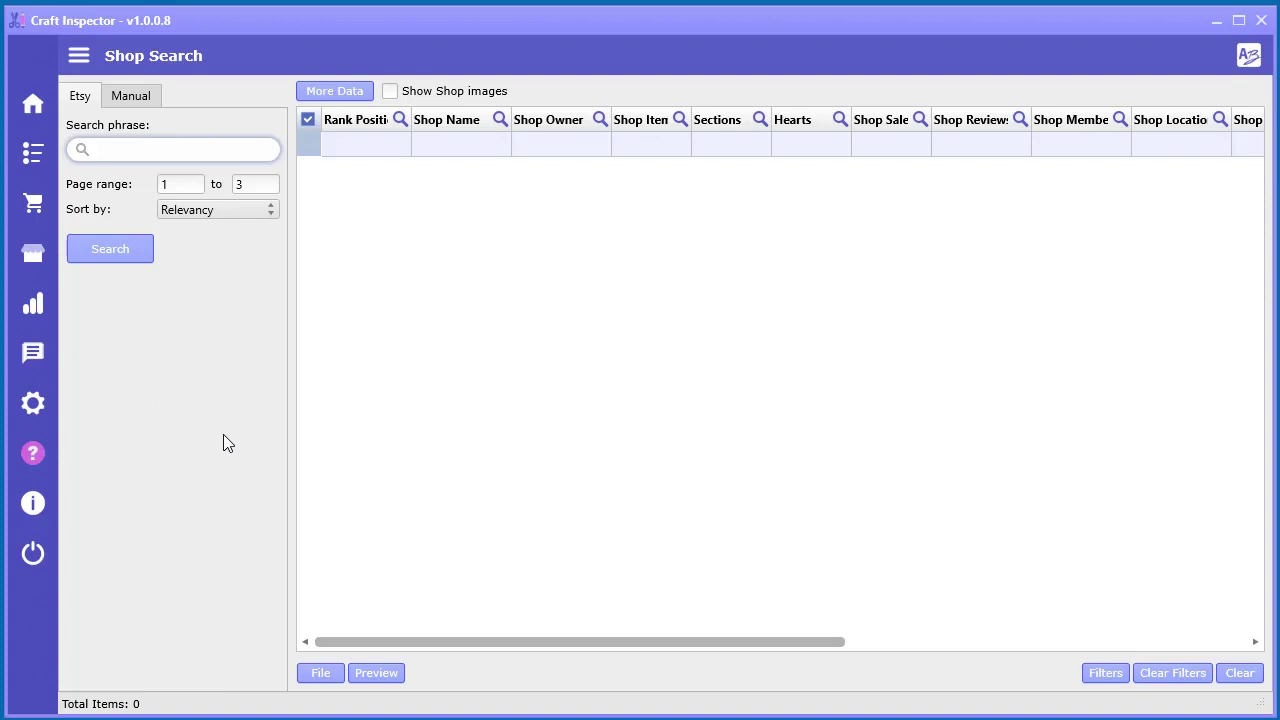
{"action": "type", "text": "forgedd"}
{"action": "left_click", "coordinate": [272, 209]}
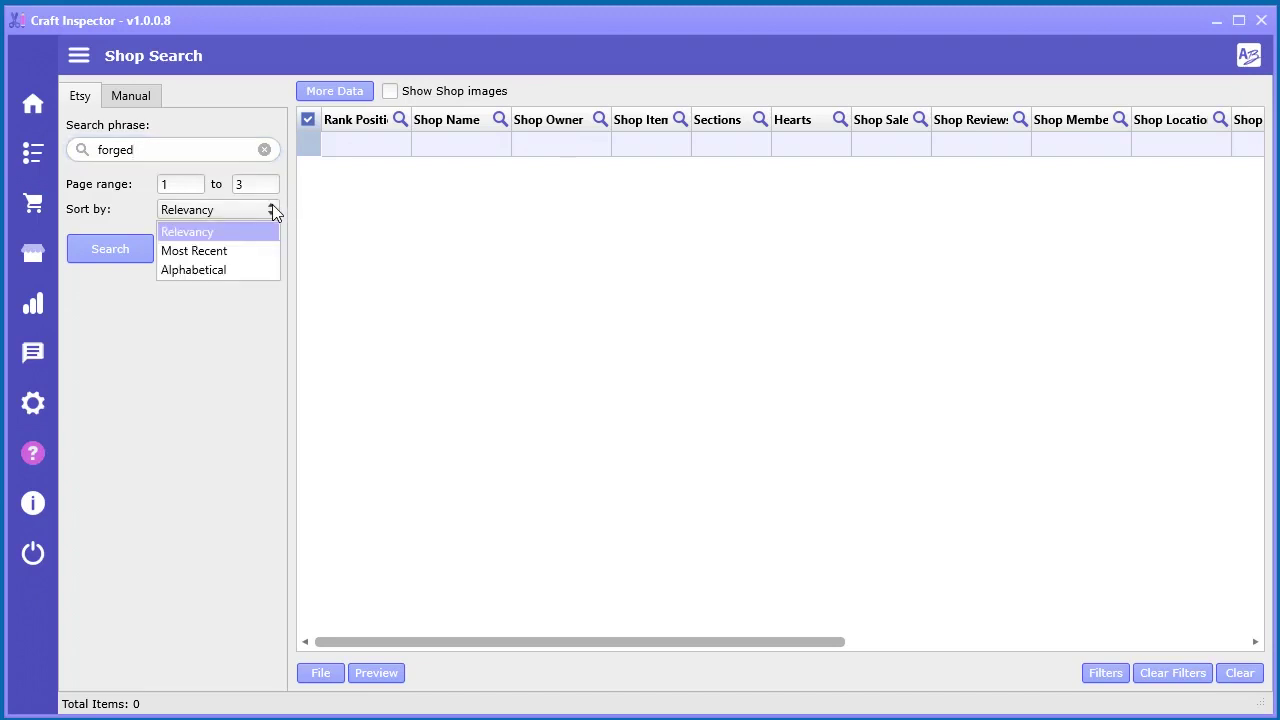
{"action": "left_click", "coordinate": [229, 366]}
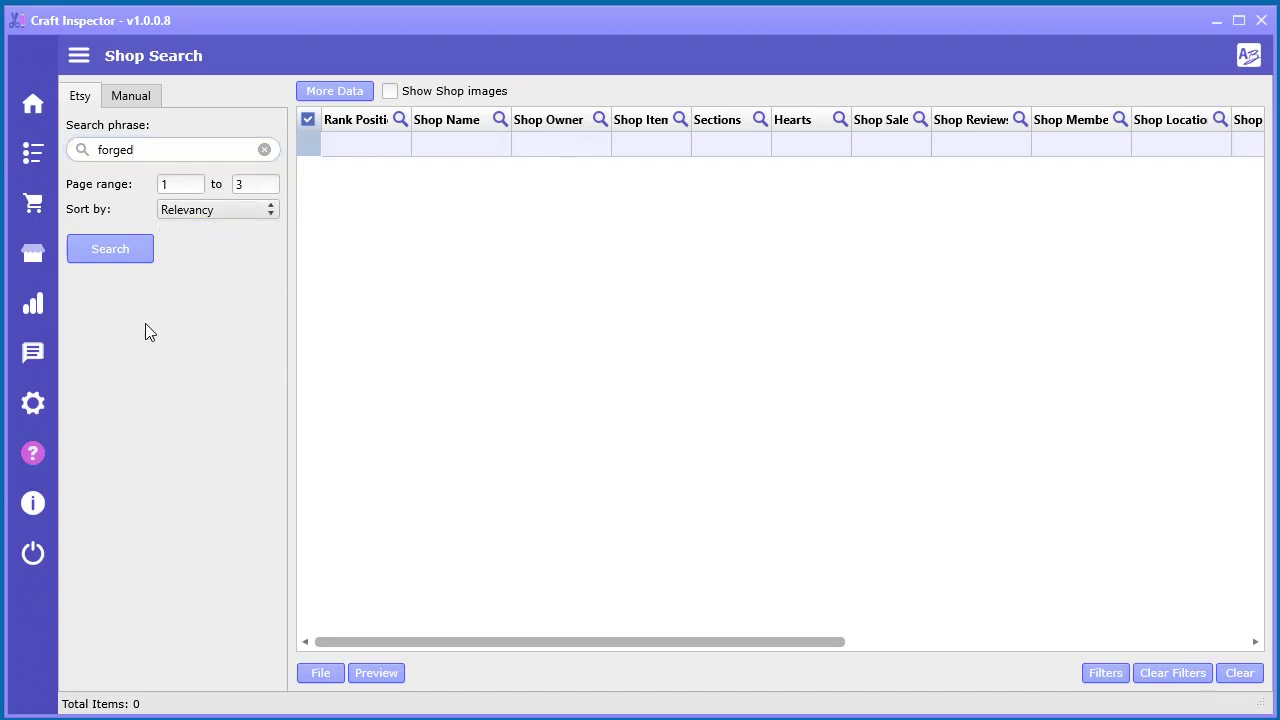
{"action": "left_click", "coordinate": [108, 250]}
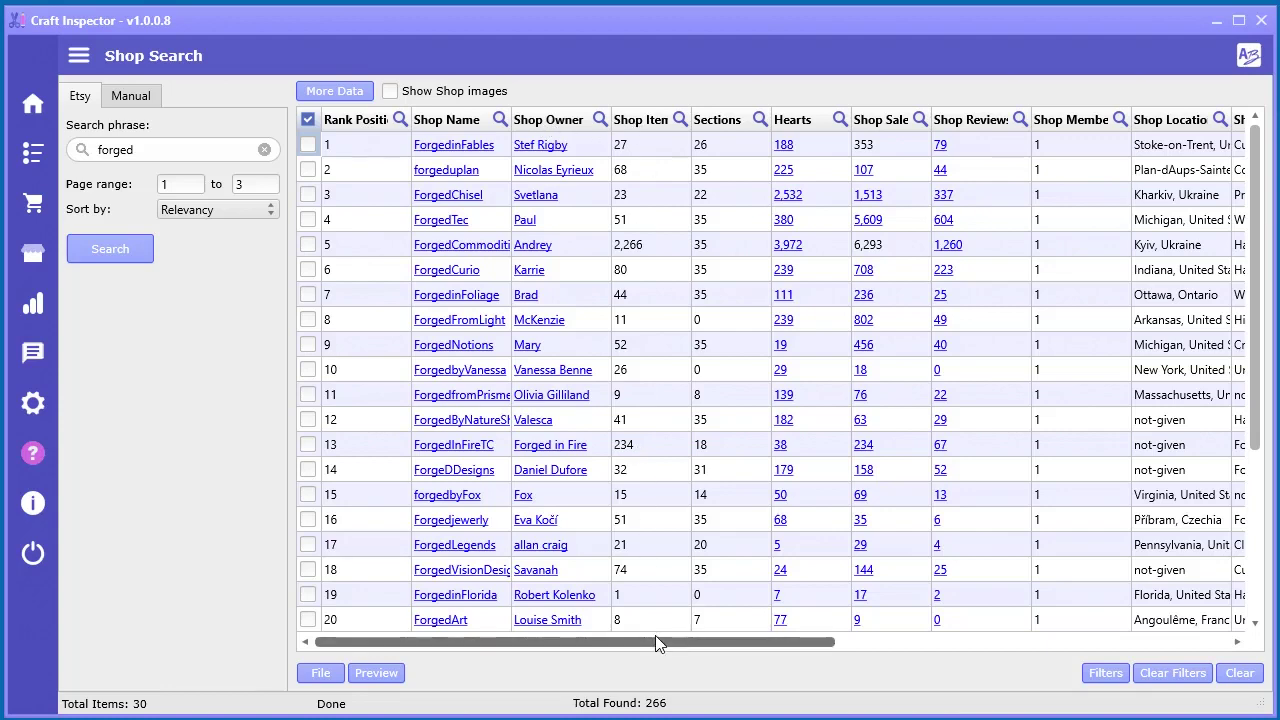
Step: Examine all columns and rows of the shop results, including the shop links, and return to the start of the table
{"action": "left_click_drag", "start_coordinate": [655, 639], "coordinate": [939, 631]}
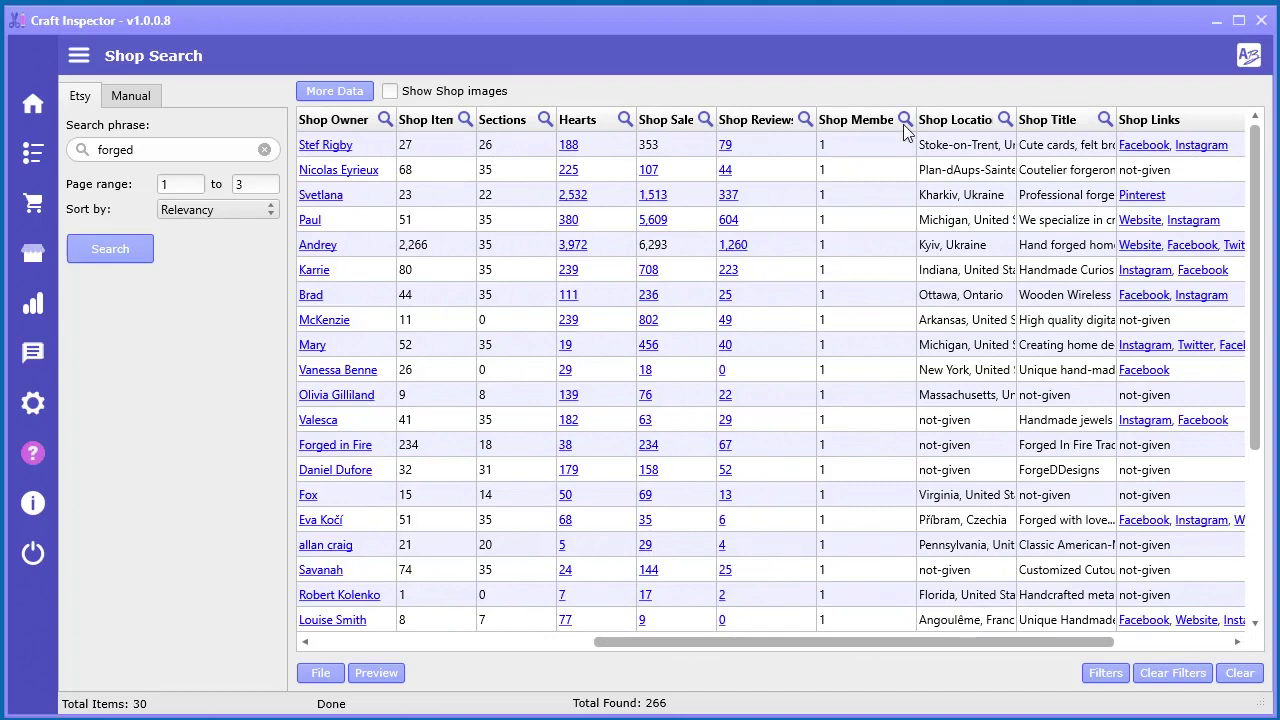
{"action": "left_click_drag", "start_coordinate": [883, 643], "coordinate": [1045, 660]}
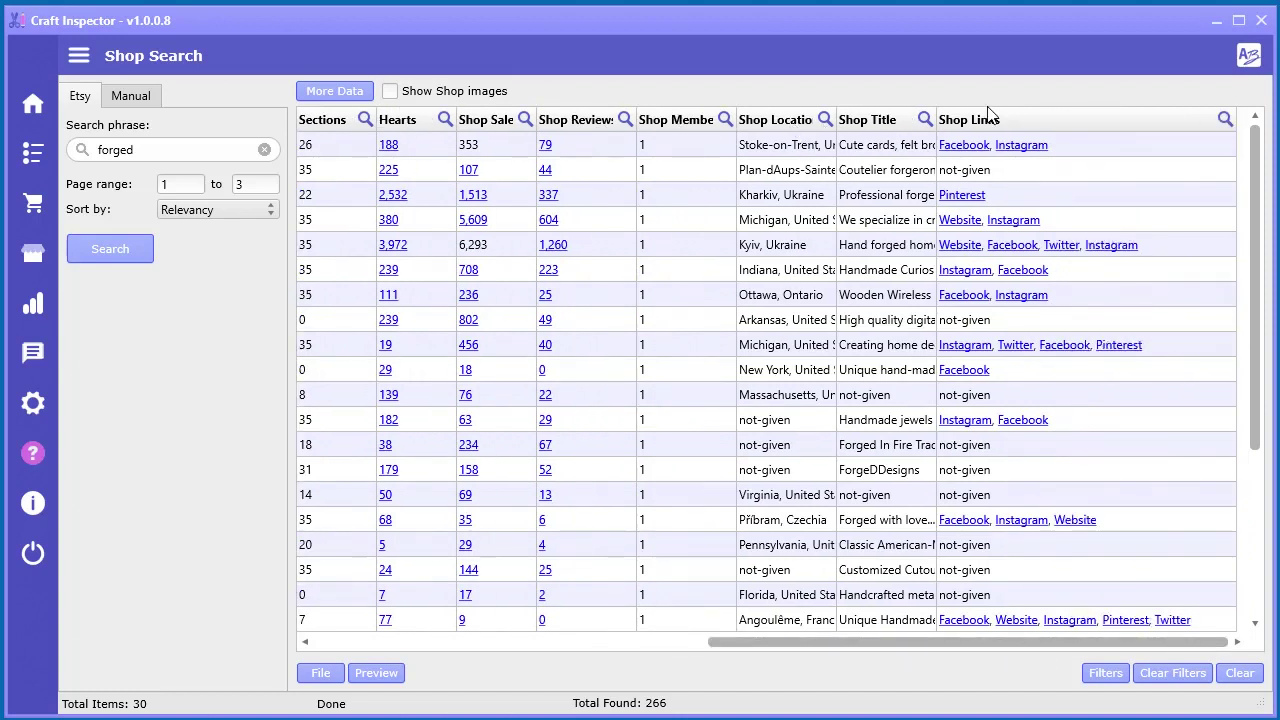
{"action": "left_click_drag", "start_coordinate": [1254, 279], "coordinate": [1262, 332]}
{"action": "left_click_drag", "start_coordinate": [1257, 390], "coordinate": [1255, 541]}
{"action": "scroll", "coordinate": [1263, 430], "scroll_direction": "up", "scroll_amount": 4}
{"action": "left_click_drag", "start_coordinate": [979, 648], "coordinate": [587, 648]}
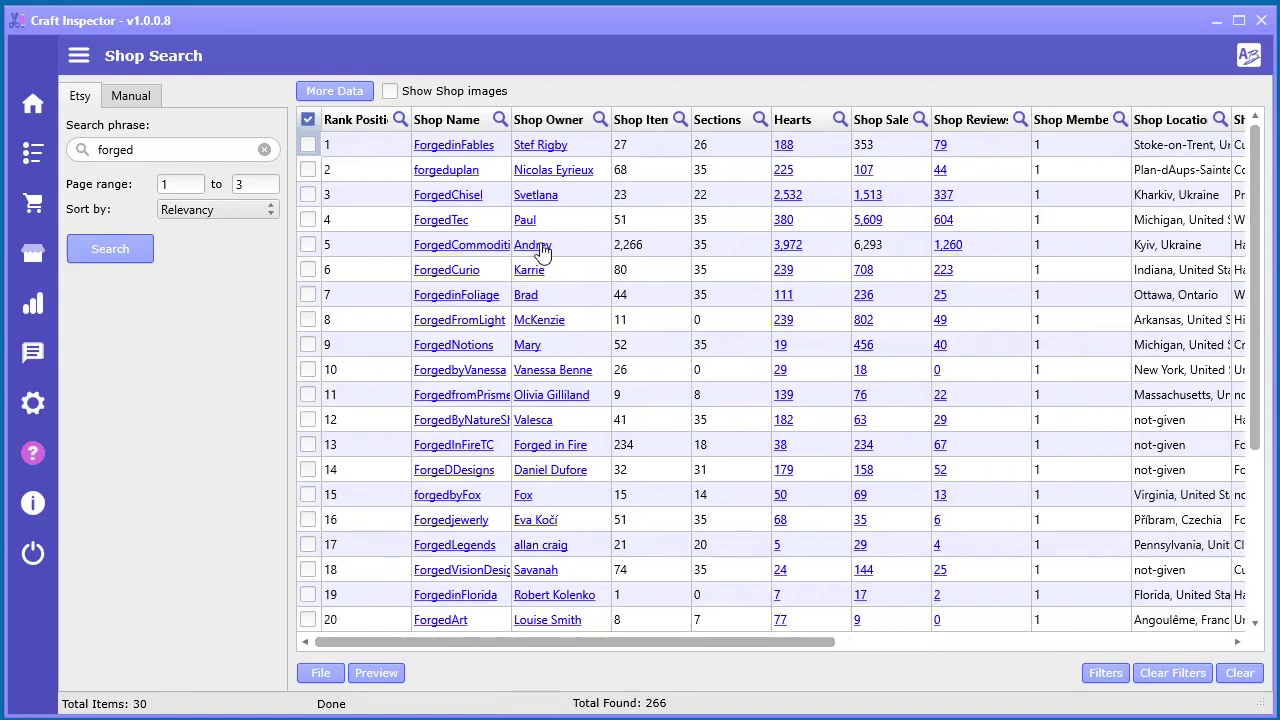
Step: Show the shop images in the results at 126 px wide, look through them, and hide them again
{"action": "left_click", "coordinate": [390, 91]}
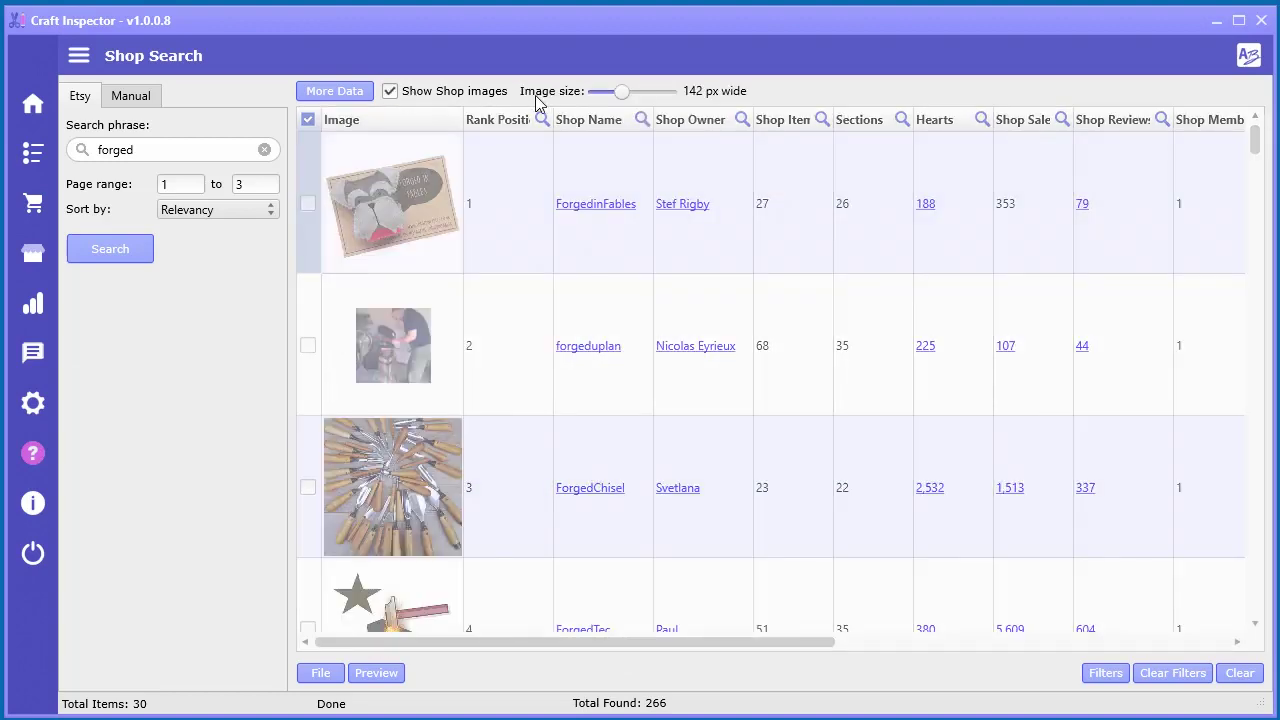
{"action": "scroll", "coordinate": [519, 408], "scroll_direction": "down", "scroll_amount": 3}
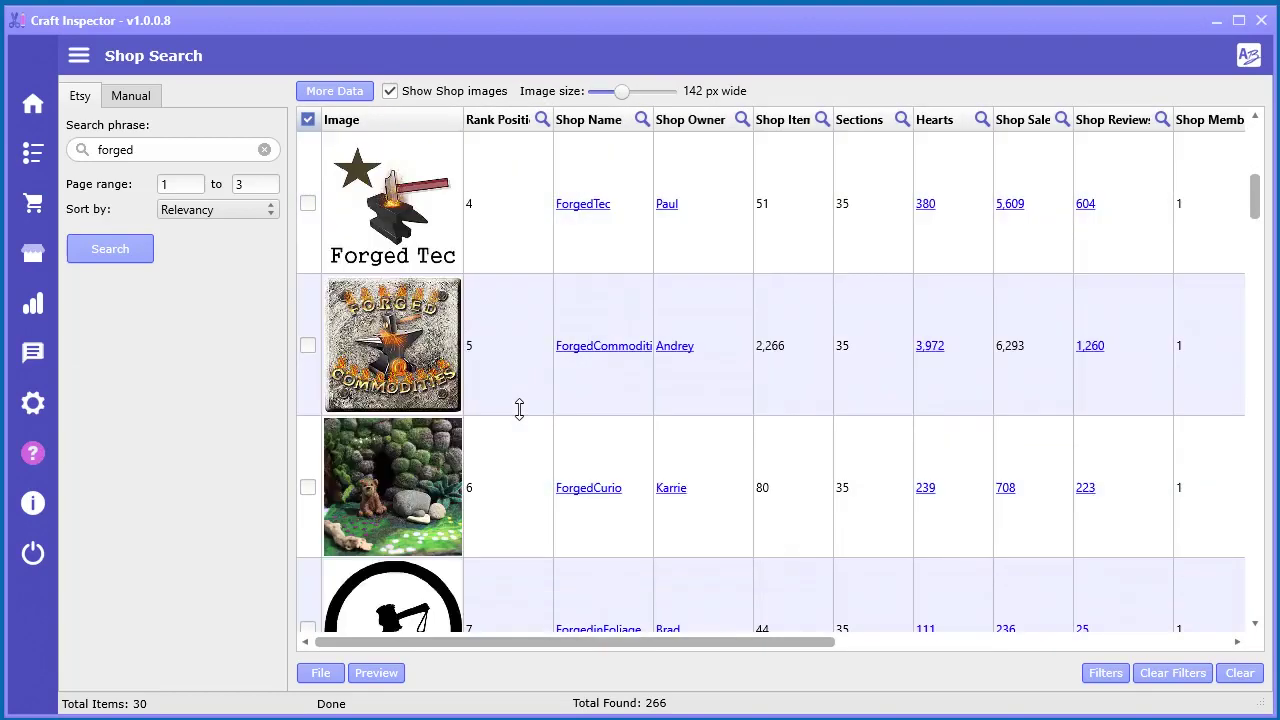
{"action": "mouse_move", "coordinate": [620, 97]}
{"action": "left_mouse_down"}
{"action": "mouse_move", "coordinate": [655, 95]}
{"action": "mouse_move", "coordinate": [617, 95]}
{"action": "left_mouse_up"}
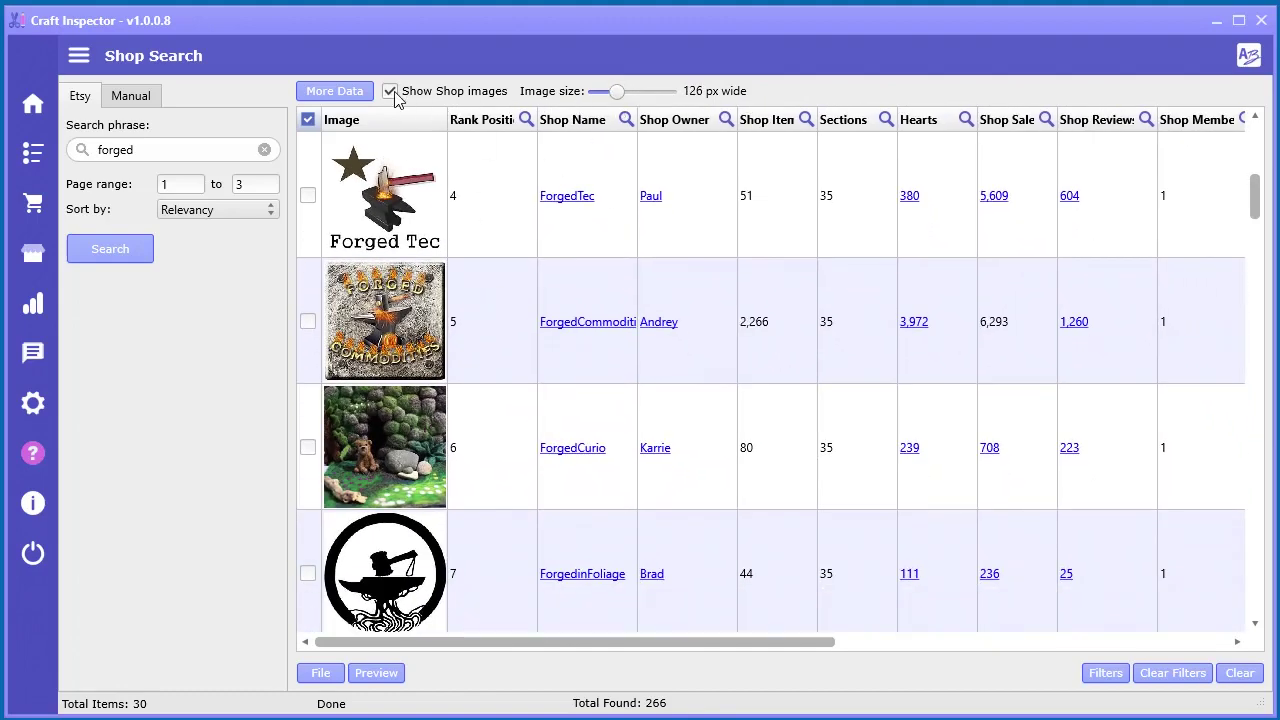
{"action": "scroll", "coordinate": [491, 430], "scroll_direction": "down", "scroll_amount": 1}
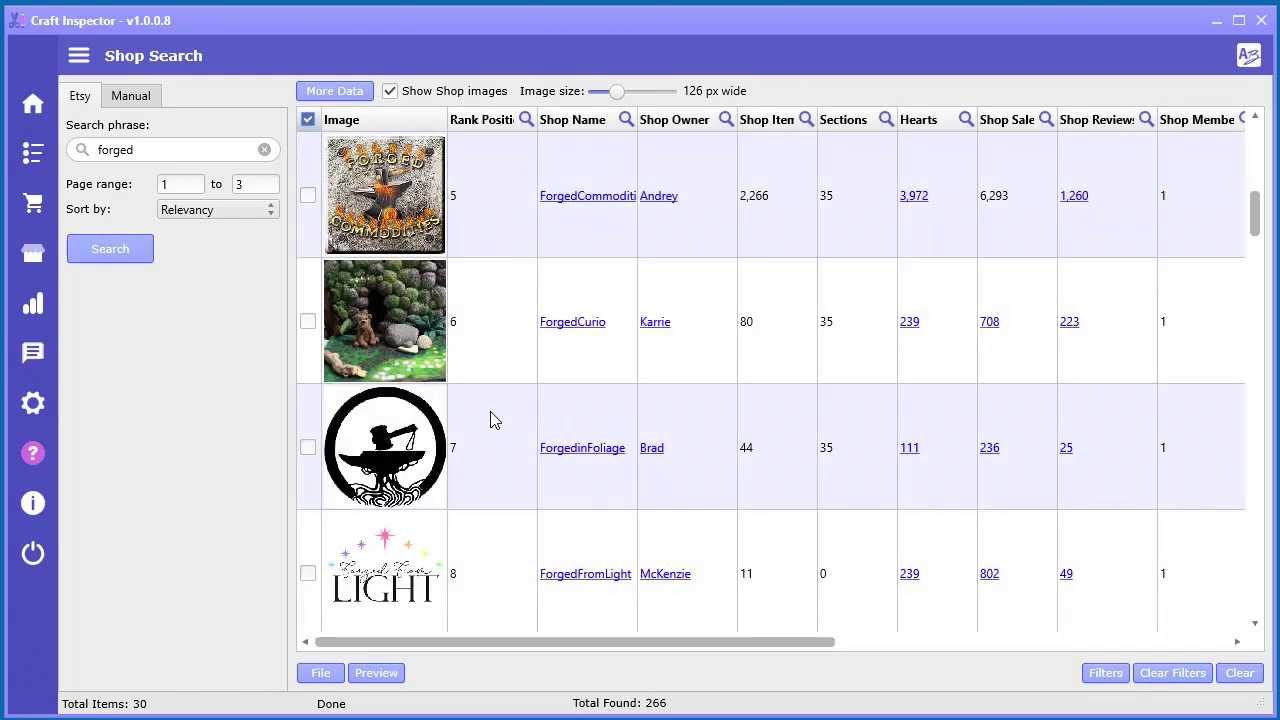
{"action": "left_click", "coordinate": [390, 92]}
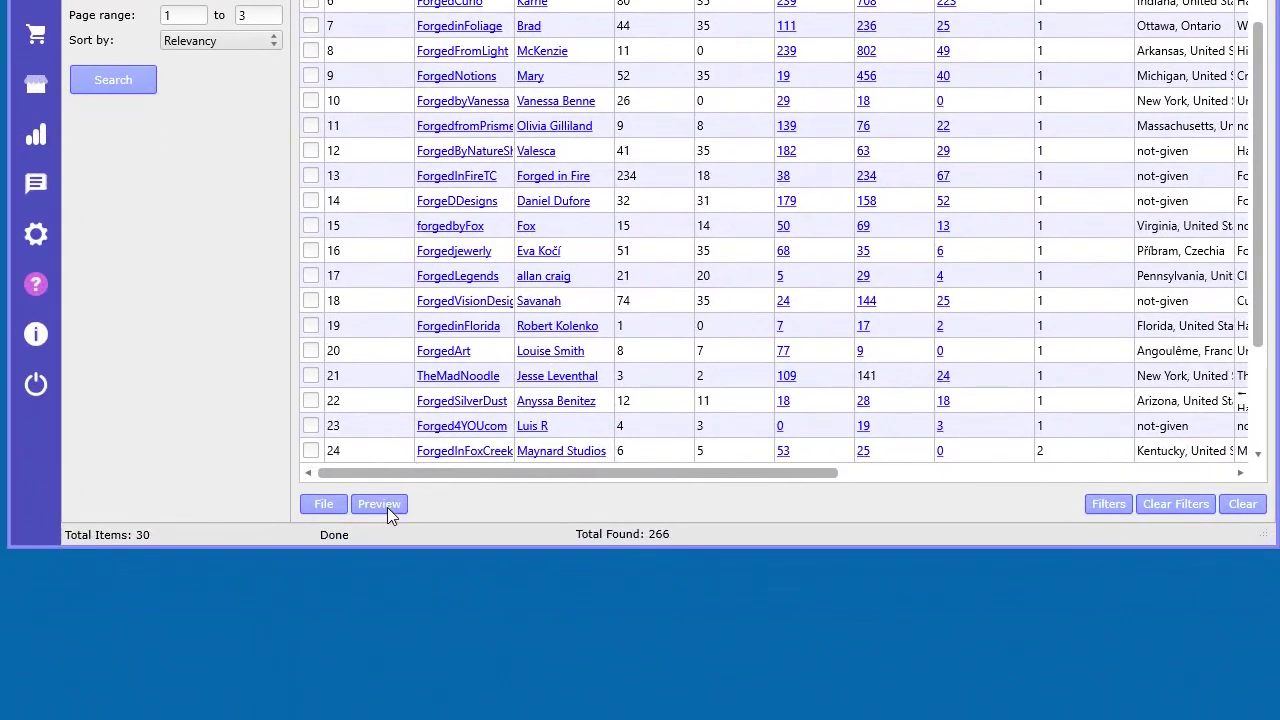
Step: Preview the shop results as a table report in the browser and look through its rows
{"action": "left_click", "coordinate": [371, 502]}
{"action": "left_click", "coordinate": [429, 528]}
{"action": "scroll", "coordinate": [830, 444], "scroll_direction": "down", "scroll_amount": 10}
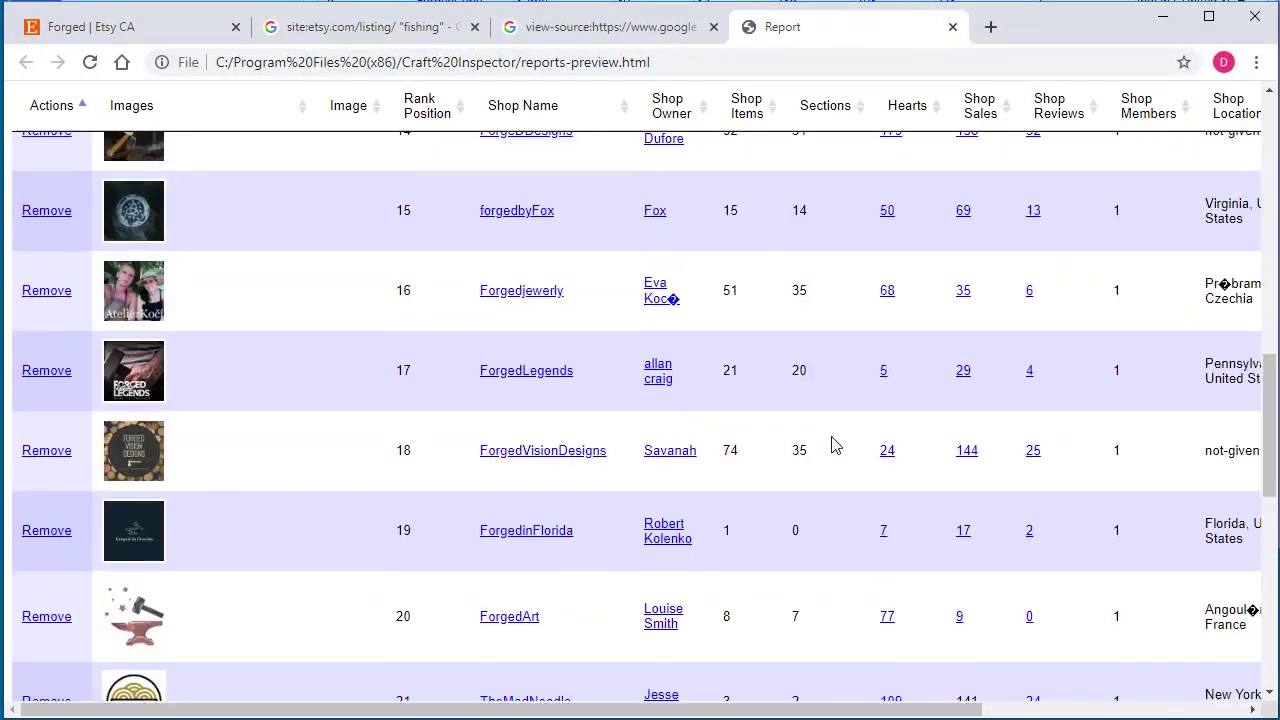
{"action": "scroll", "coordinate": [830, 444], "scroll_direction": "up", "scroll_amount": 10}
Step: Sort the table report by shop owner in descending order, by shop items, and by shop members
{"action": "left_click", "coordinate": [680, 140]}
{"action": "left_click", "coordinate": [680, 140]}
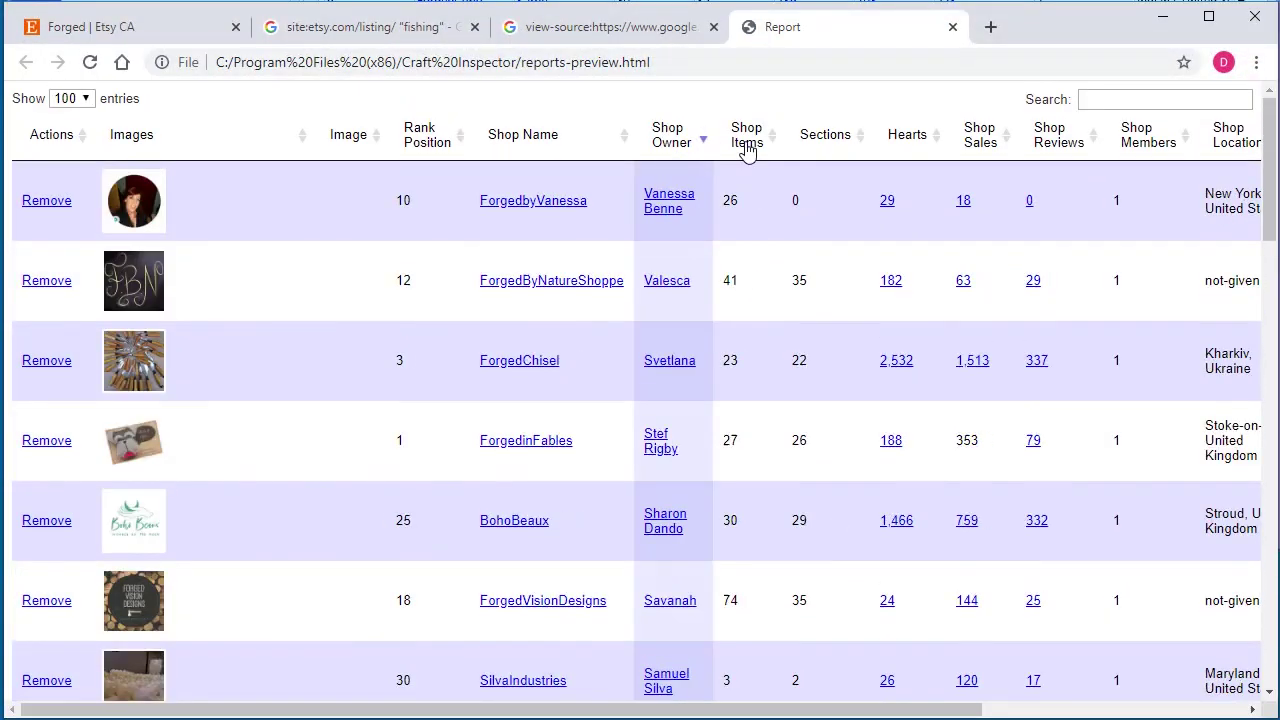
{"action": "left_click", "coordinate": [746, 140]}
{"action": "left_click", "coordinate": [1150, 134]}
{"action": "left_click", "coordinate": [1155, 99]}
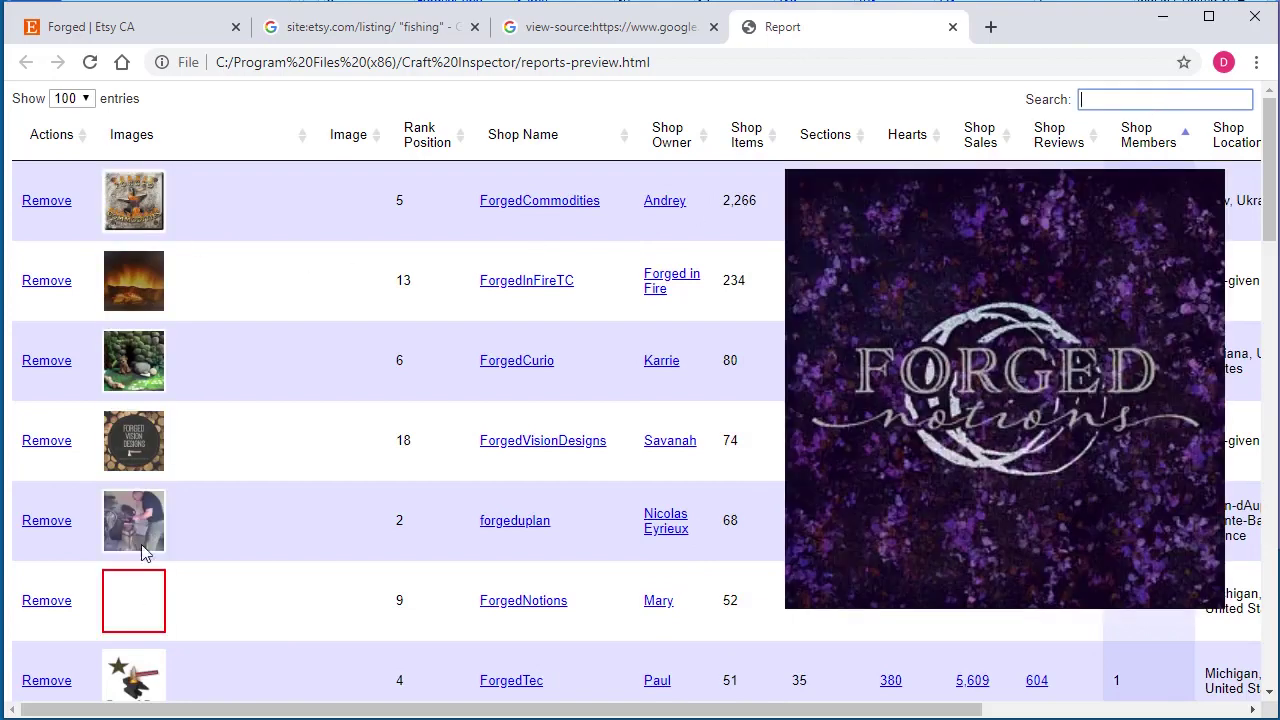
Step: Switch back to Craft Inspector, preview the results as a shop card gallery, and sort it by Sales, Reviews, Hearts and Items
{"action": "key", "text": "alt+Tab"}
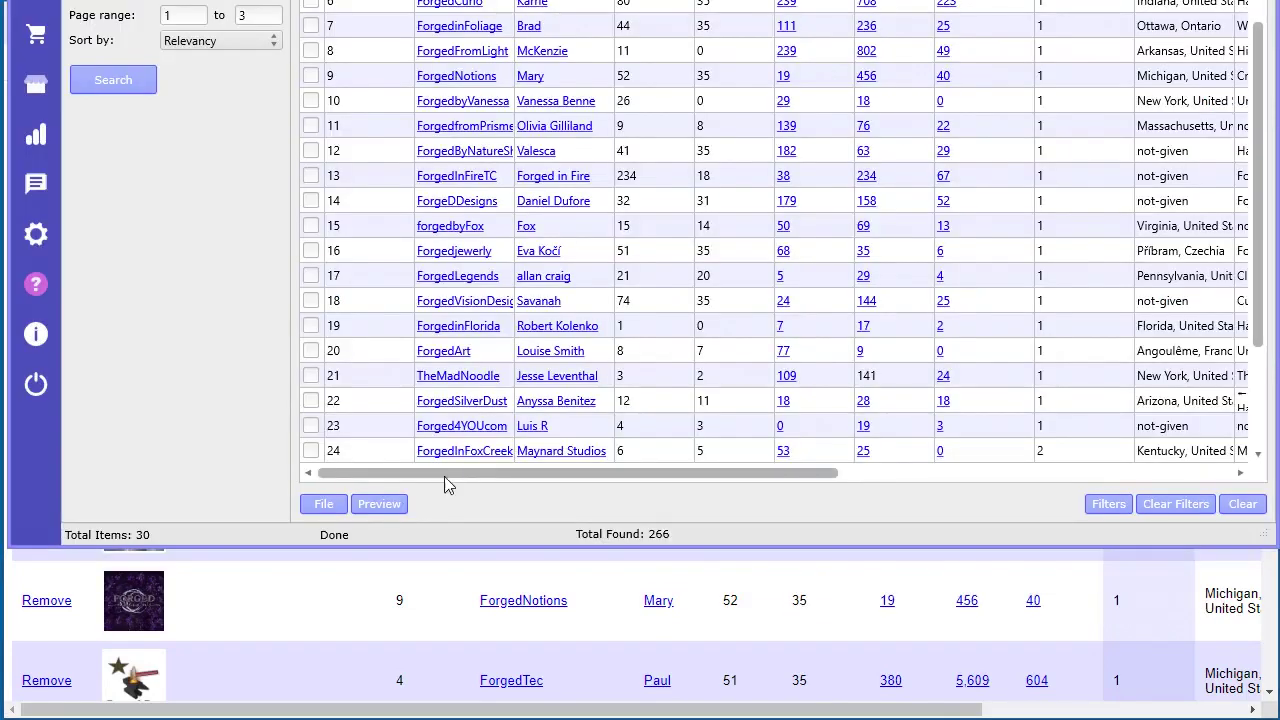
{"action": "left_click", "coordinate": [379, 503]}
{"action": "left_click", "coordinate": [432, 556]}
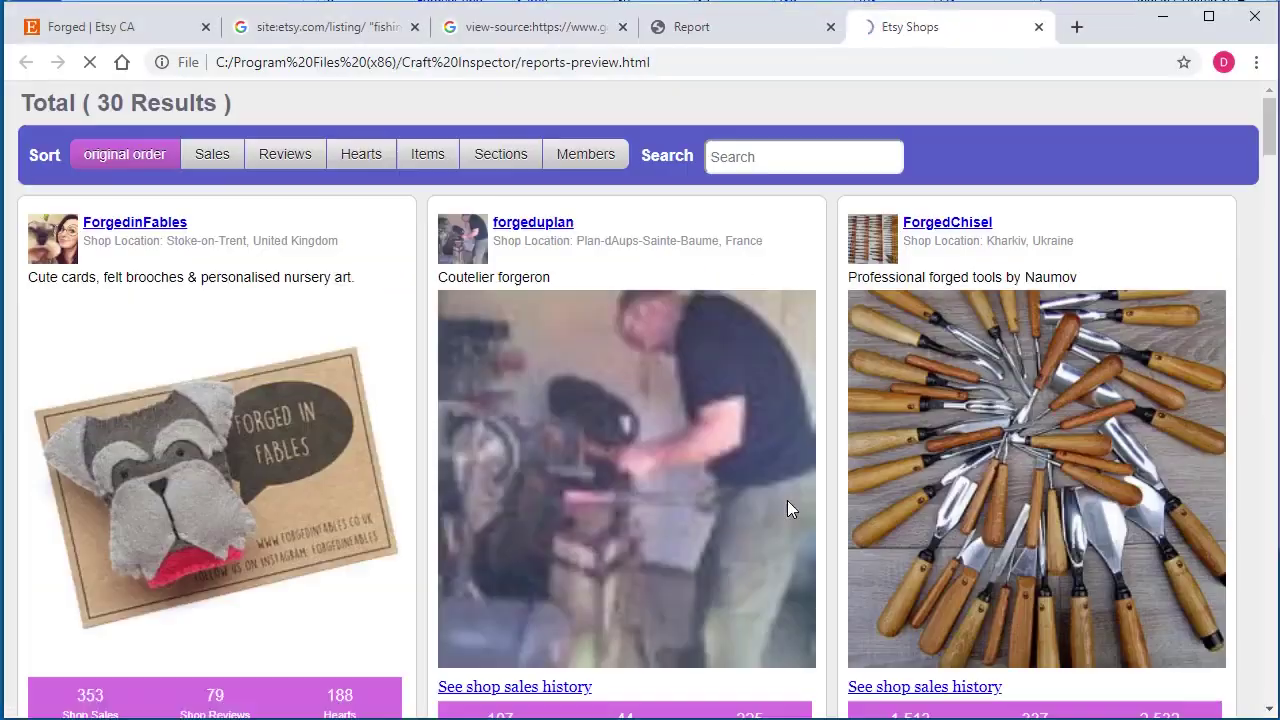
{"action": "left_click", "coordinate": [214, 170]}
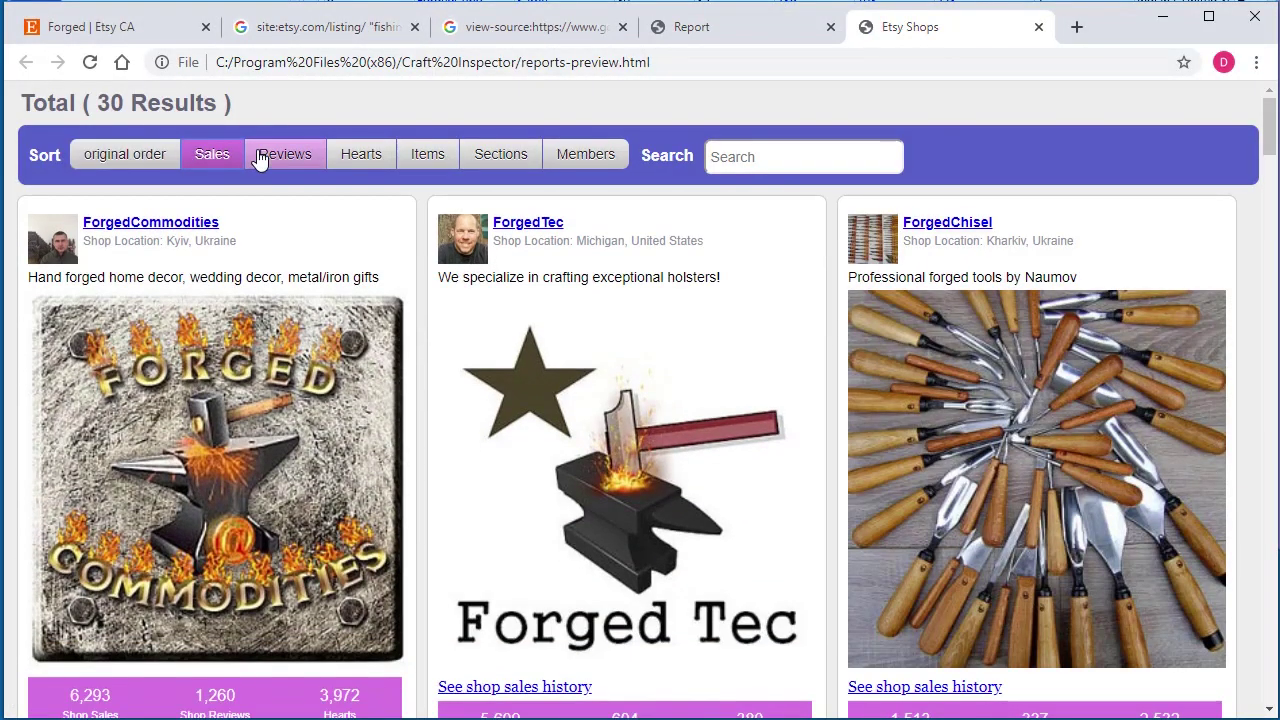
{"action": "left_click", "coordinate": [275, 158]}
{"action": "left_click", "coordinate": [359, 158]}
{"action": "left_click", "coordinate": [441, 160]}
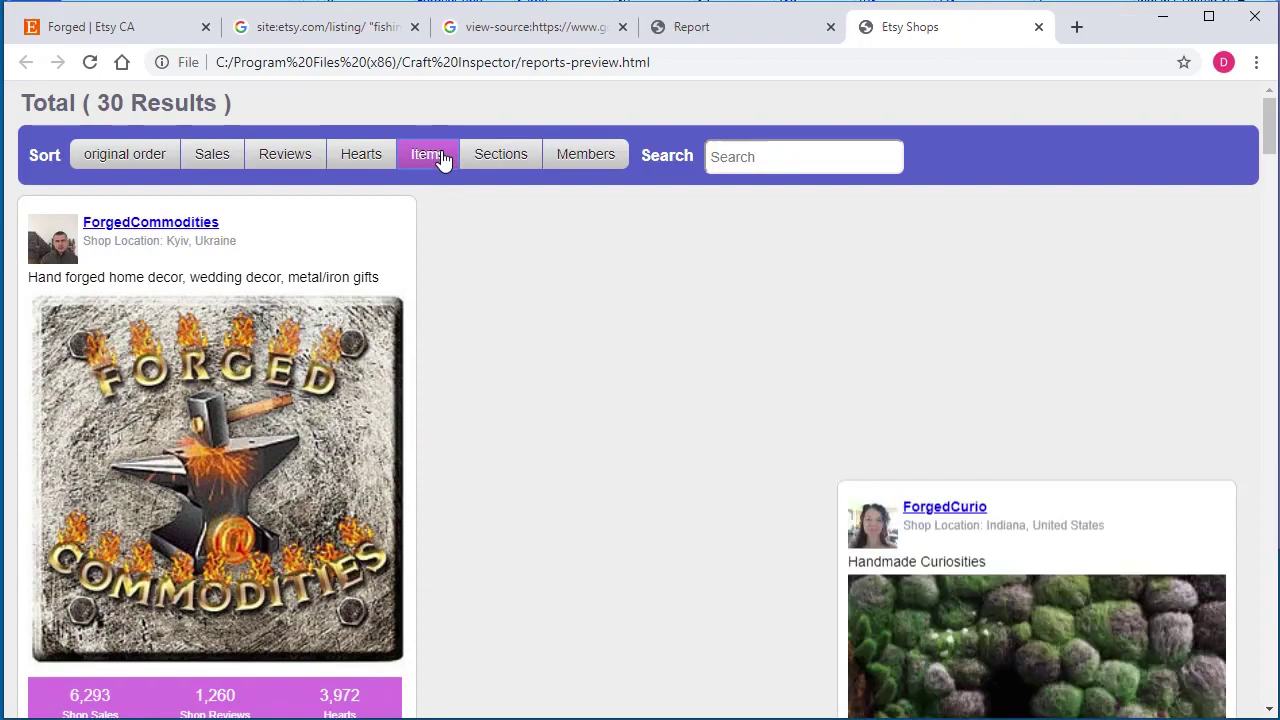
Step: Open the ForgedNotions shop's Facebook page from its gallery card, look through the page, and close it
{"action": "scroll", "coordinate": [814, 440], "scroll_direction": "down", "scroll_amount": 5}
{"action": "scroll", "coordinate": [785, 460], "scroll_direction": "down", "scroll_amount": 5}
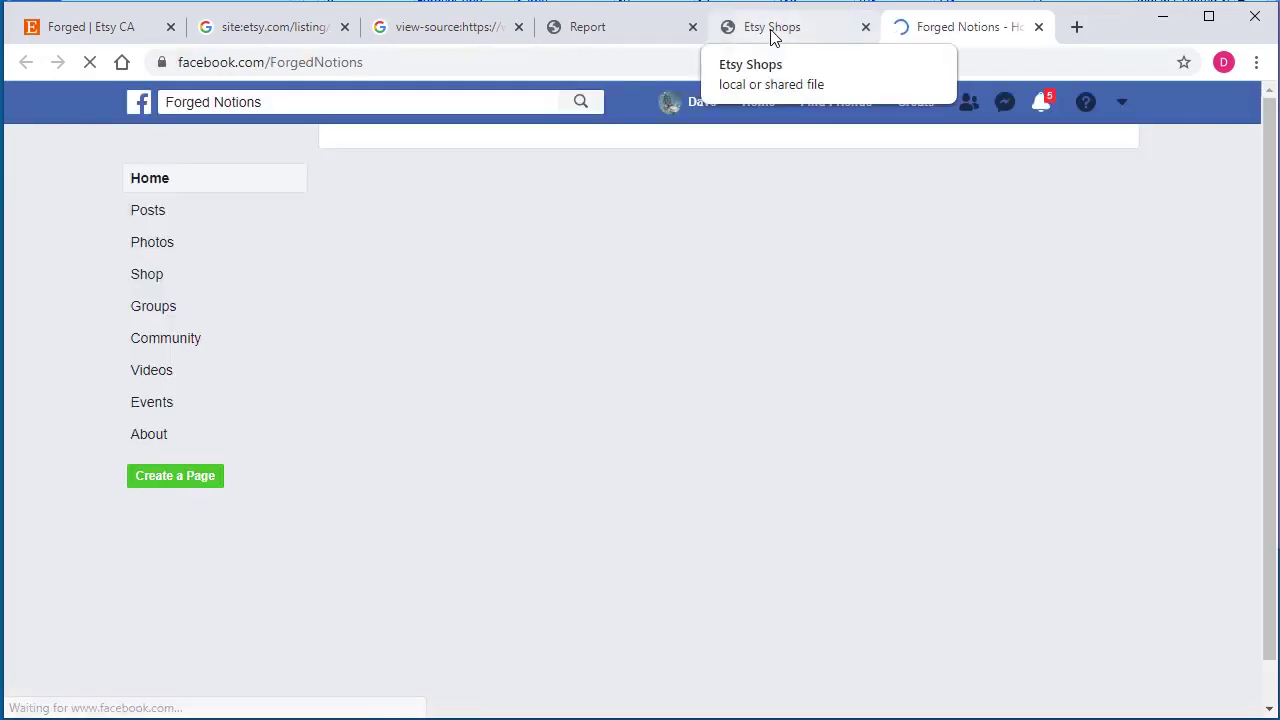
{"action": "scroll", "coordinate": [69, 478], "scroll_direction": "down", "scroll_amount": 3}
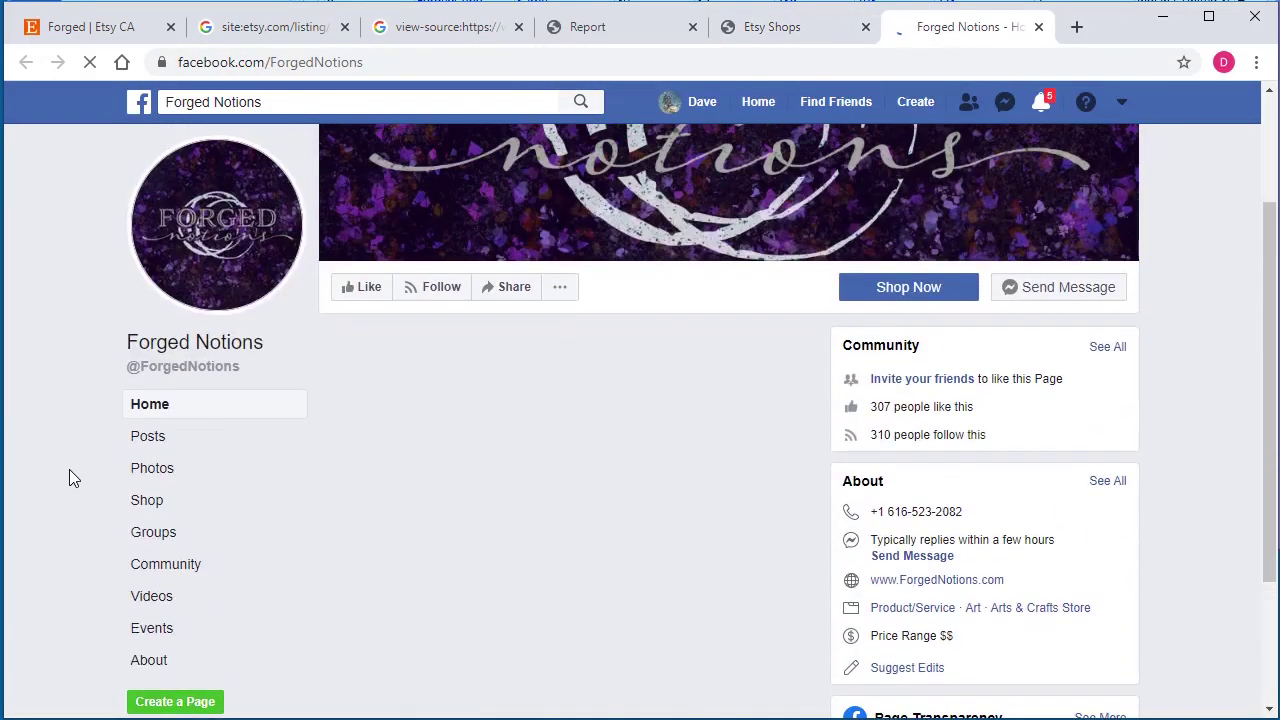
{"action": "left_click", "coordinate": [1039, 28]}
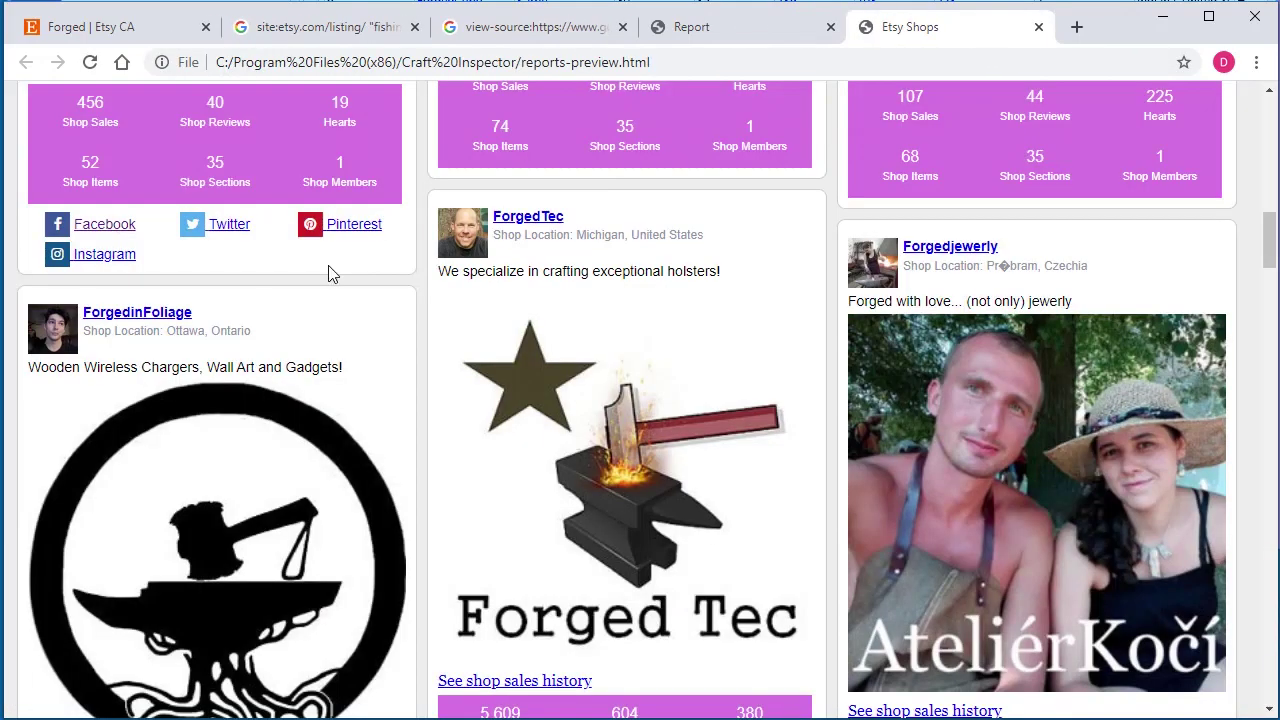
Step: Return to Craft Inspector's results table and open the ForgedCurio shop's sold items on Etsy from its sales figure
{"action": "left_click", "coordinate": [1168, 20]}
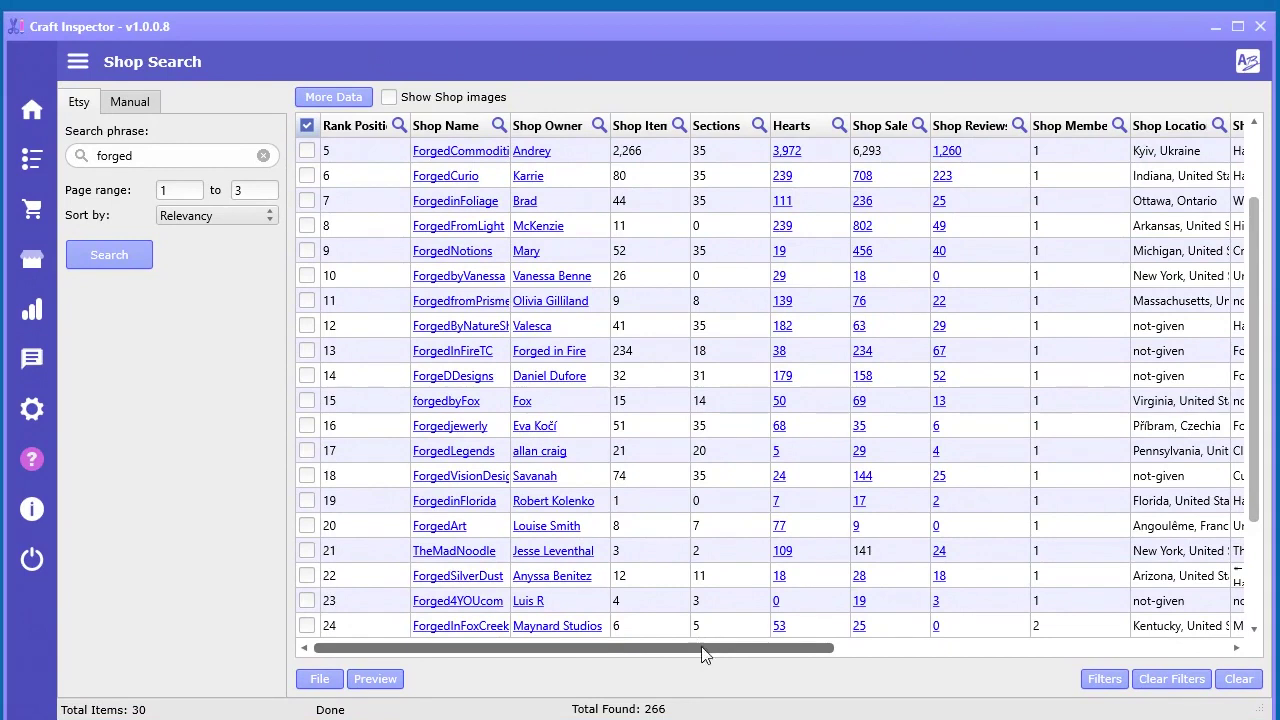
{"action": "left_click_drag", "start_coordinate": [703, 648], "coordinate": [889, 668]}
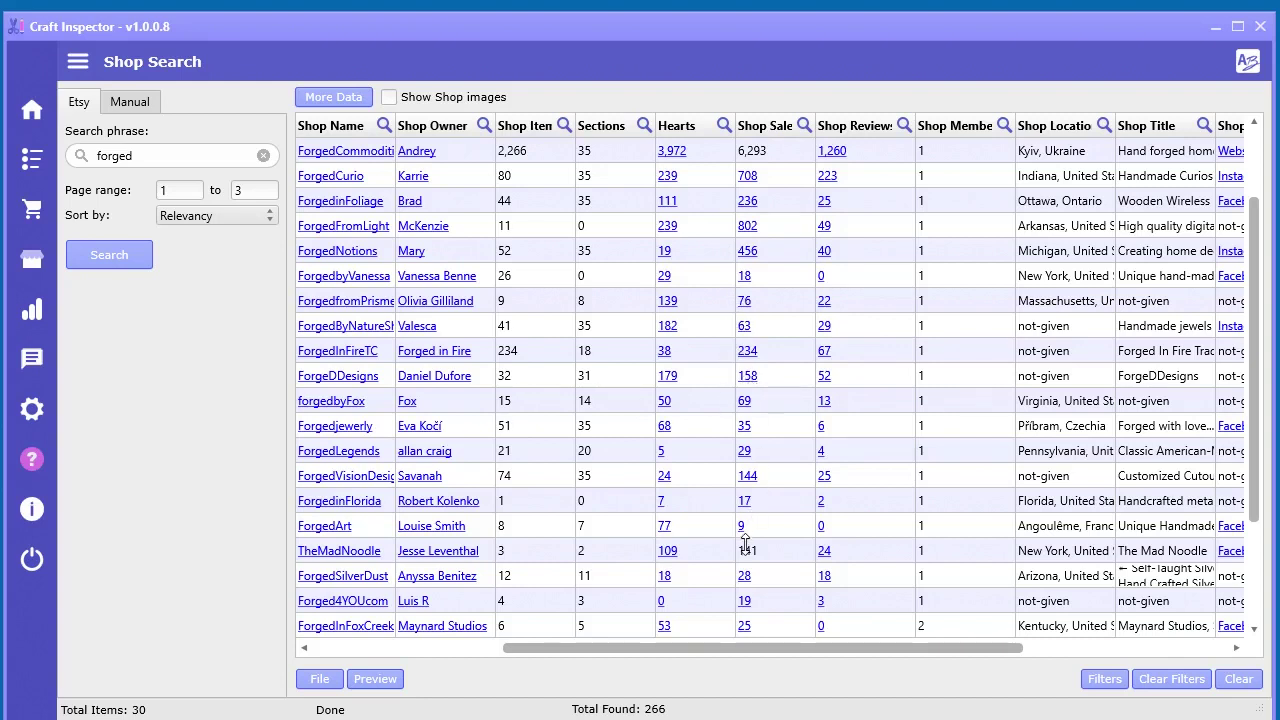
{"action": "left_click", "coordinate": [764, 155]}
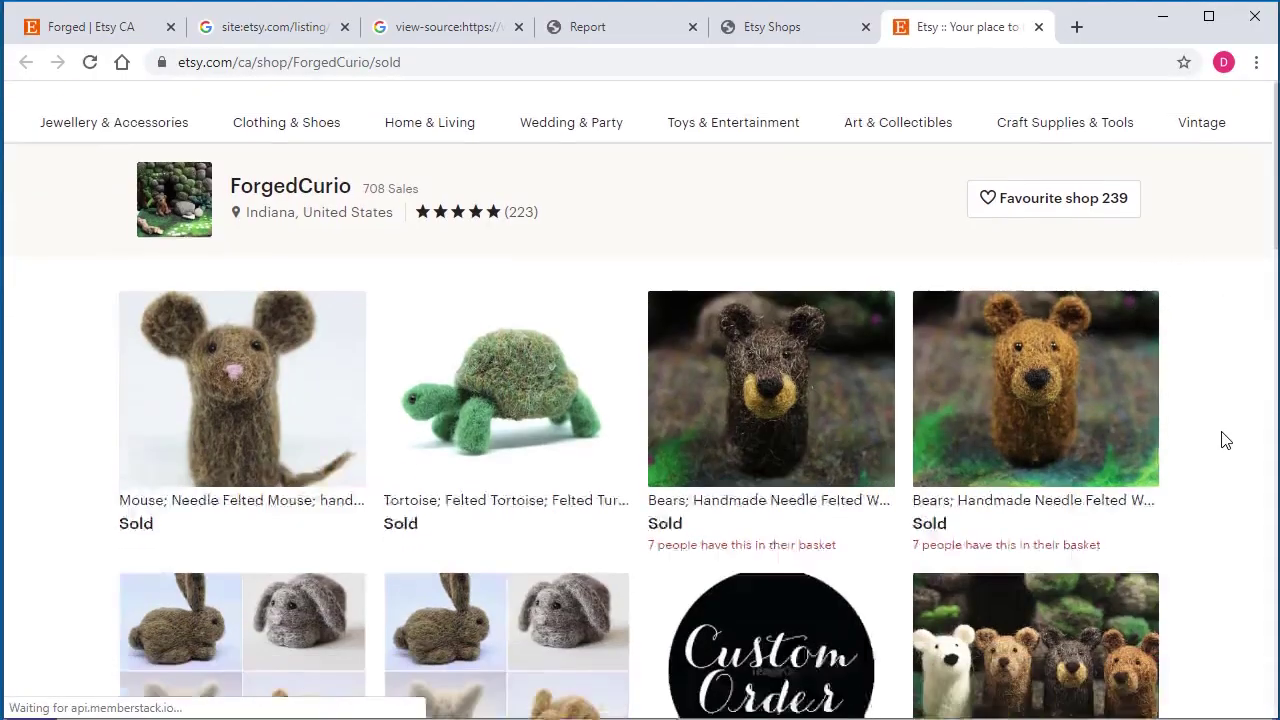
Step: Examine the ForgedCurio shop's sold items on pages 1 to 3 of its sales history
{"action": "scroll", "coordinate": [1226, 440], "scroll_direction": "down", "scroll_amount": 12}
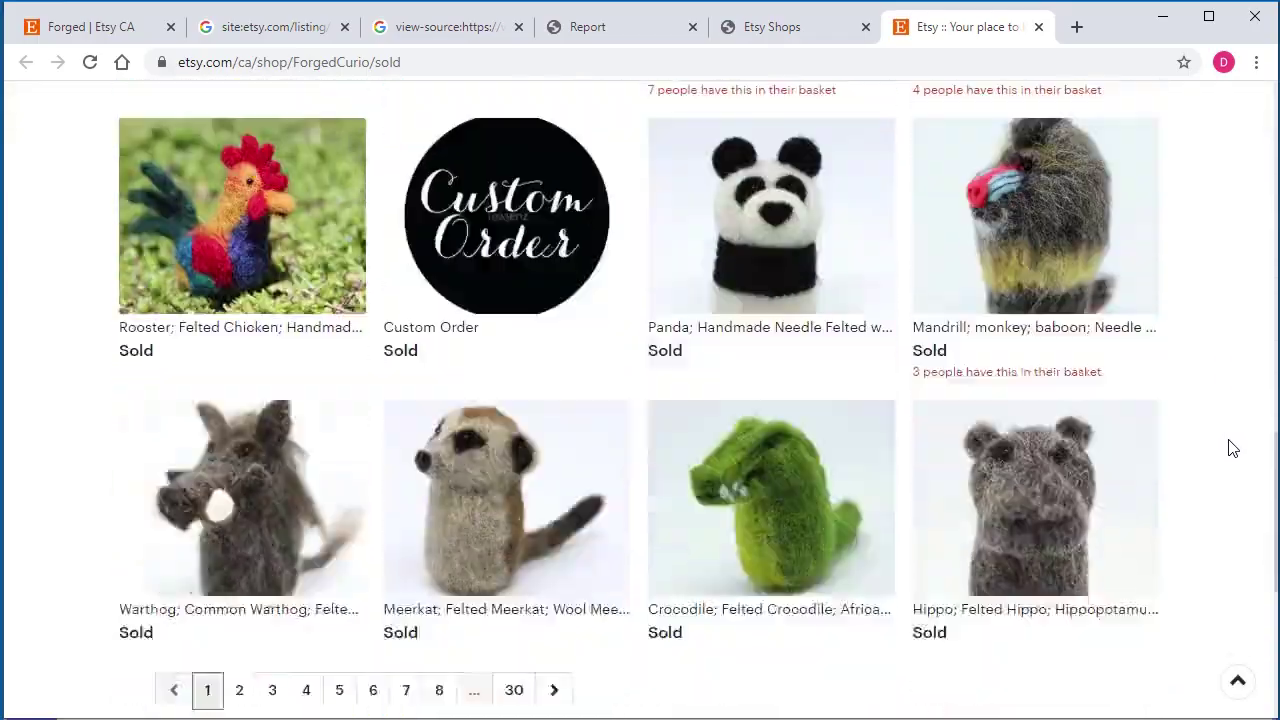
{"action": "scroll", "coordinate": [1229, 443], "scroll_direction": "up", "scroll_amount": 4}
{"action": "scroll", "coordinate": [1234, 448], "scroll_direction": "up", "scroll_amount": 15}
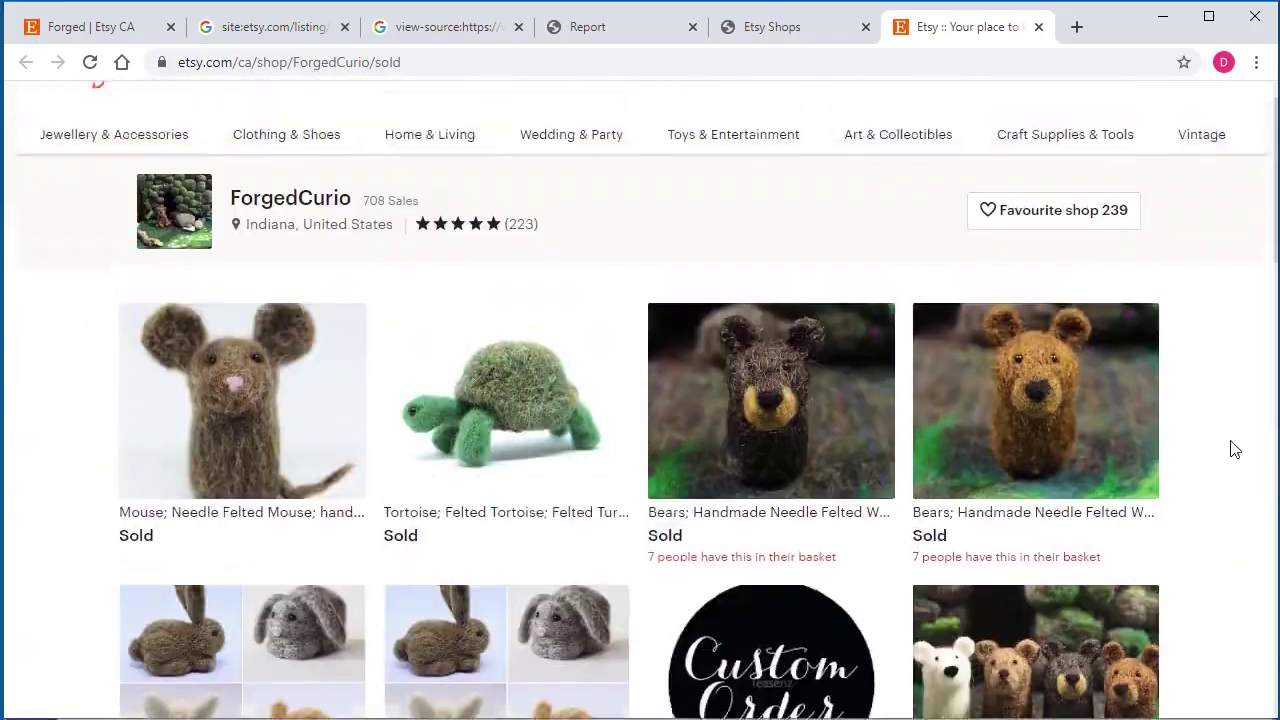
{"action": "scroll", "coordinate": [1234, 448], "scroll_direction": "down", "scroll_amount": 10}
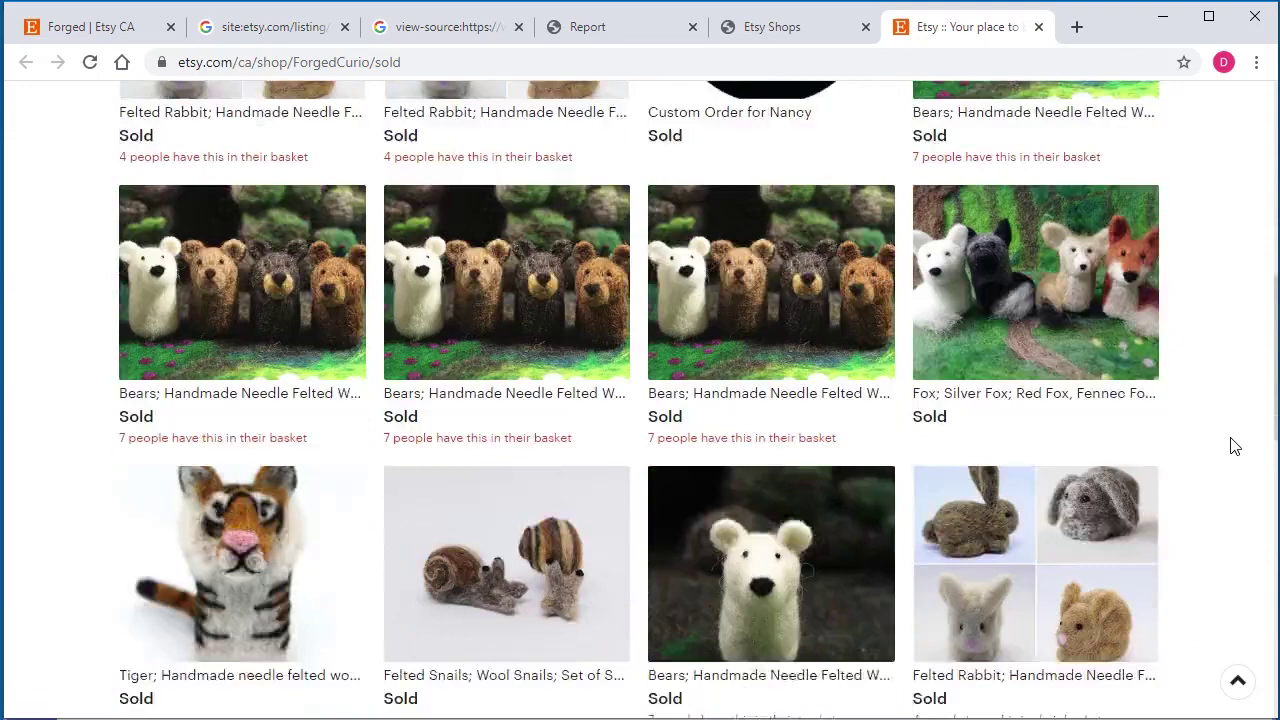
{"action": "scroll", "coordinate": [1235, 447], "scroll_direction": "down", "scroll_amount": 4}
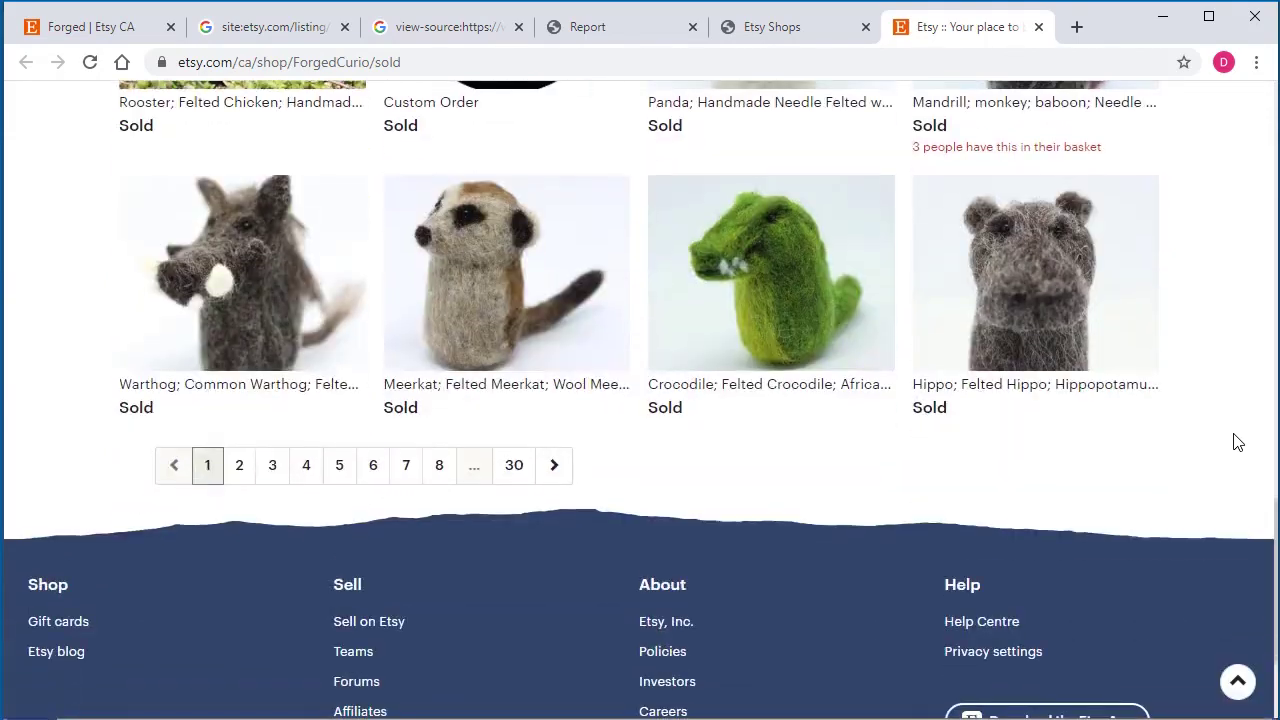
{"action": "left_click", "coordinate": [245, 474]}
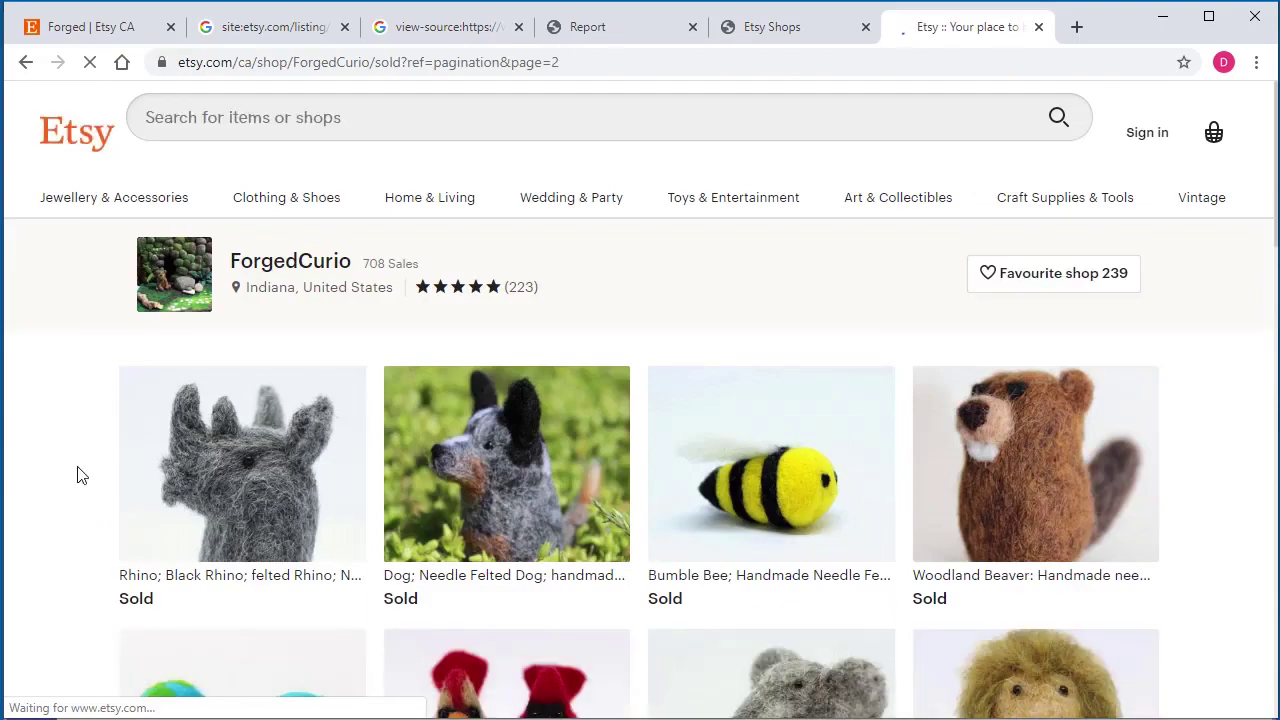
{"action": "scroll", "coordinate": [77, 474], "scroll_direction": "down", "scroll_amount": 10}
{"action": "scroll", "coordinate": [77, 474], "scroll_direction": "down", "scroll_amount": 5}
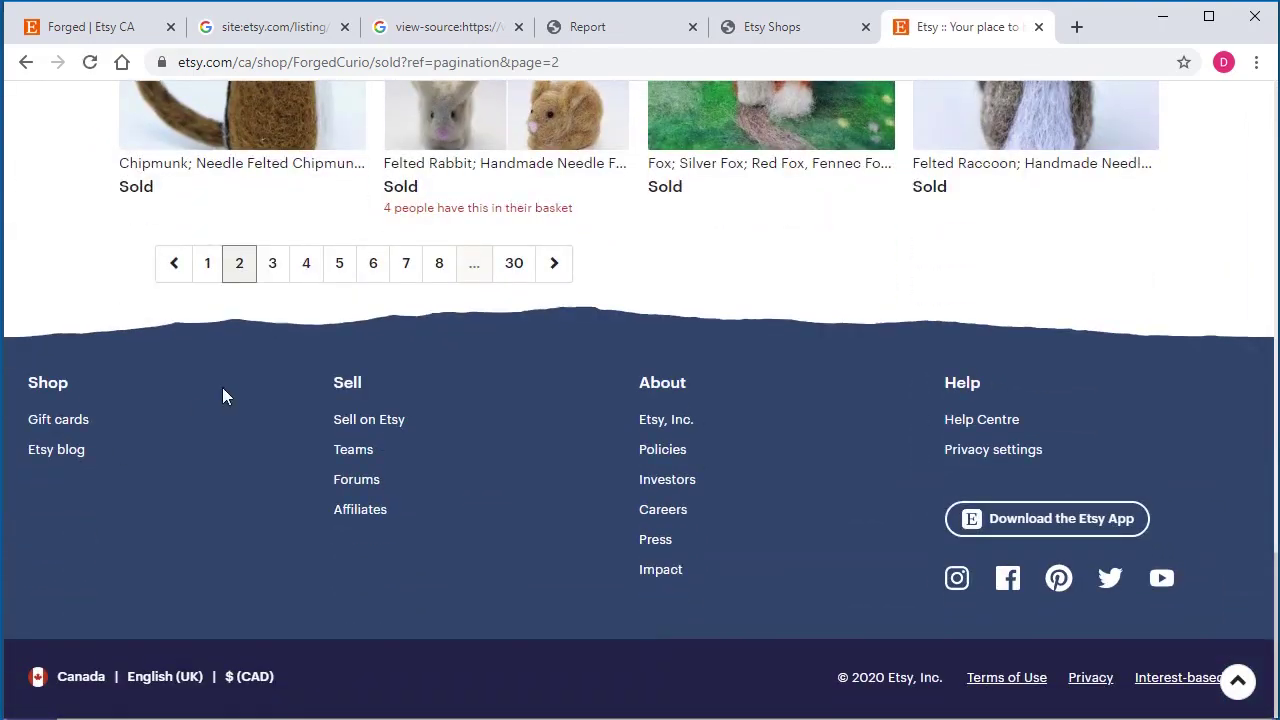
{"action": "left_click", "coordinate": [274, 268]}
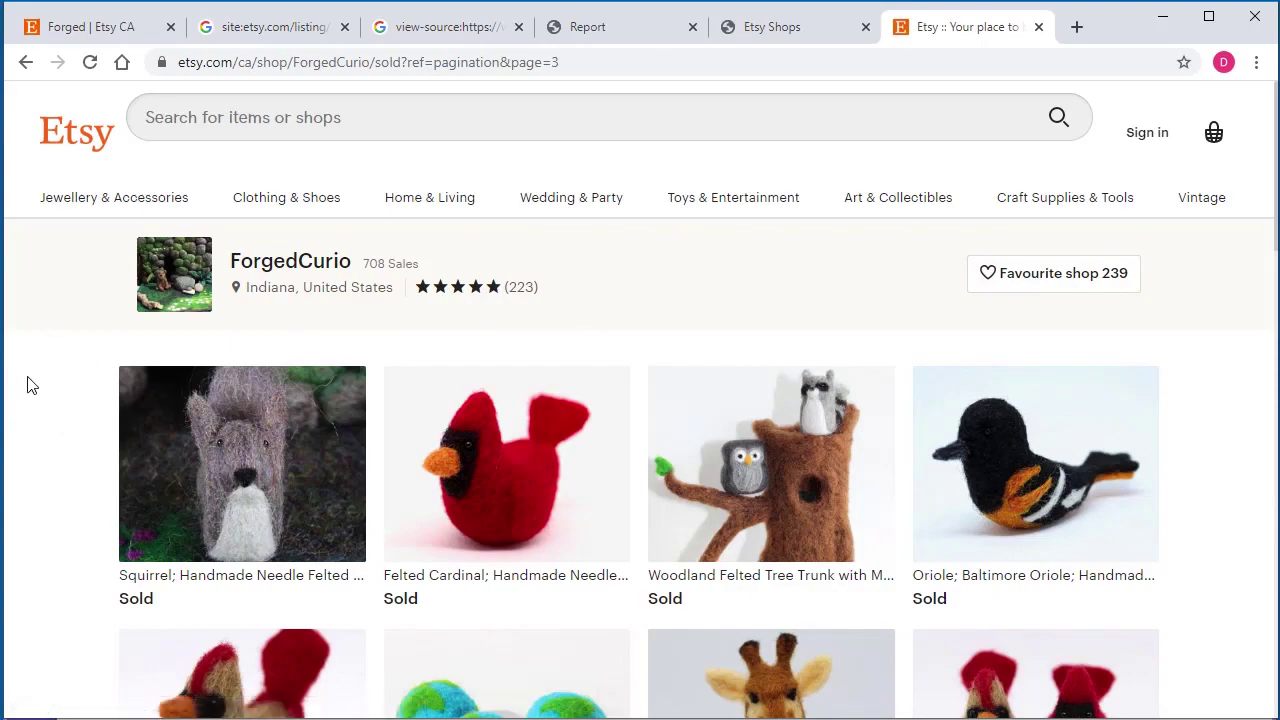
{"action": "scroll", "coordinate": [30, 385], "scroll_direction": "down", "scroll_amount": 15}
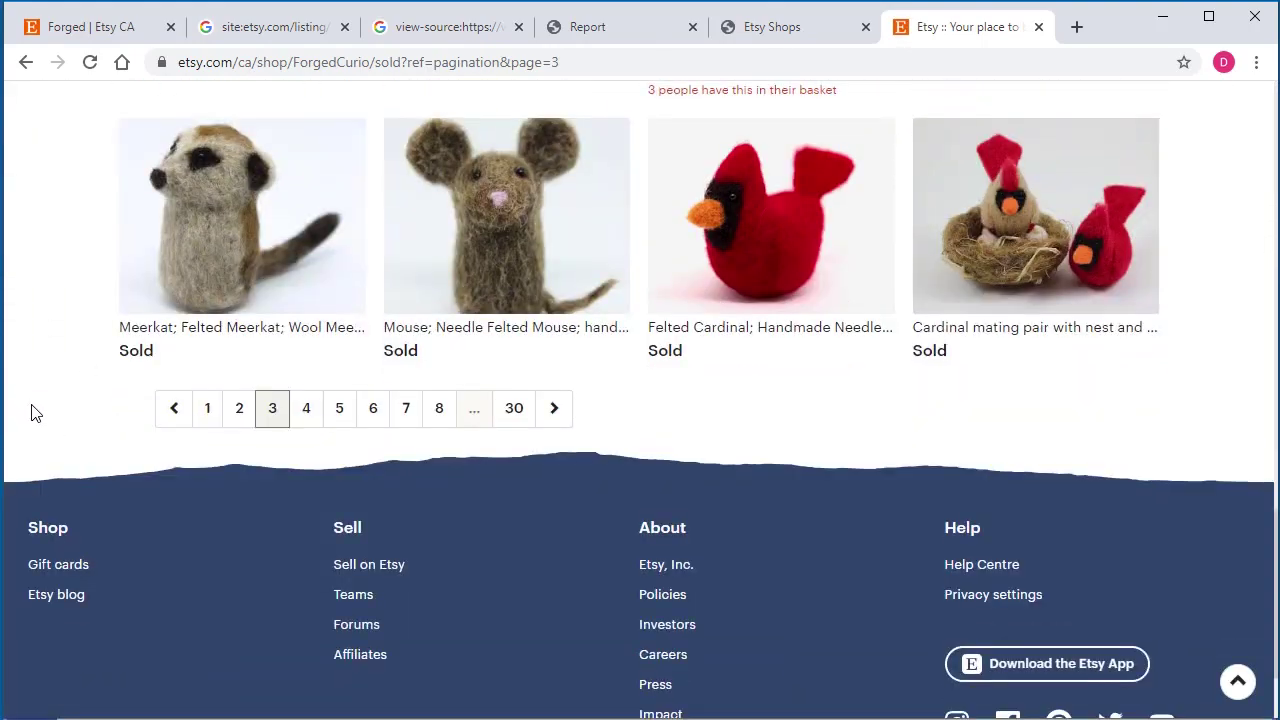
Step: Examine page 4 of the ForgedCurio shop's sold items
{"action": "left_click", "coordinate": [307, 420]}
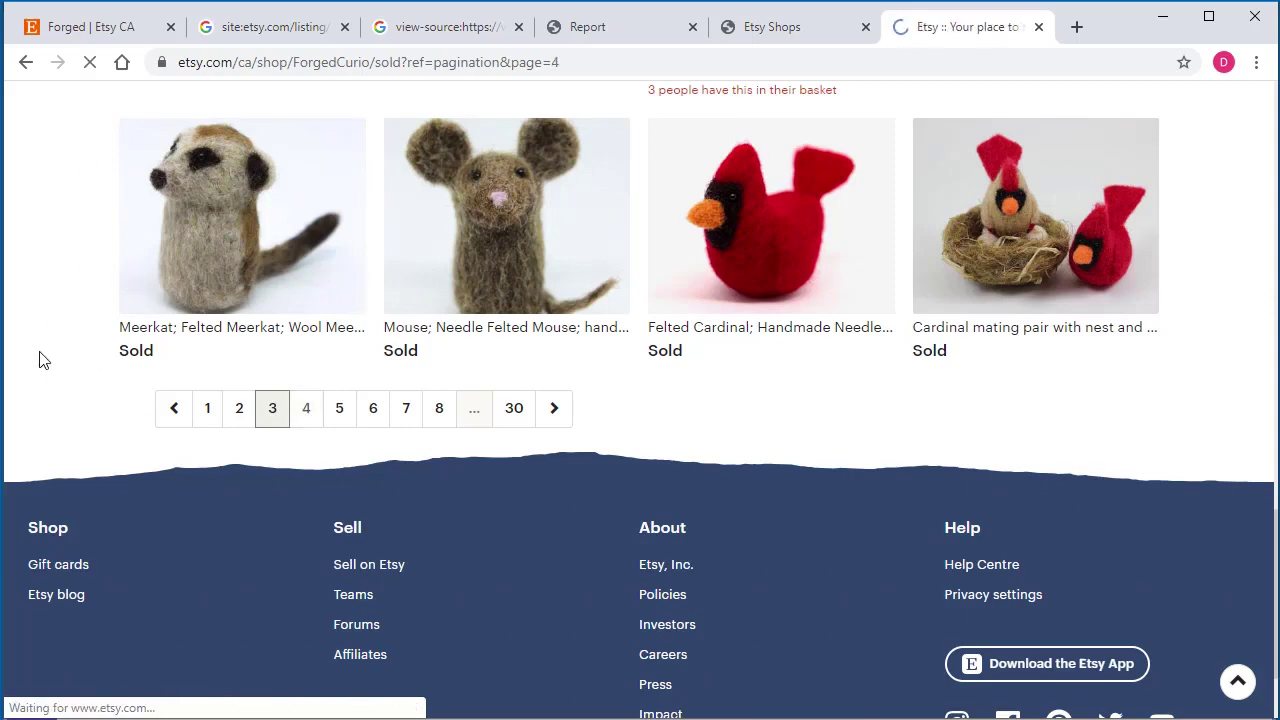
{"action": "scroll", "coordinate": [1223, 529], "scroll_direction": "down", "scroll_amount": 4}
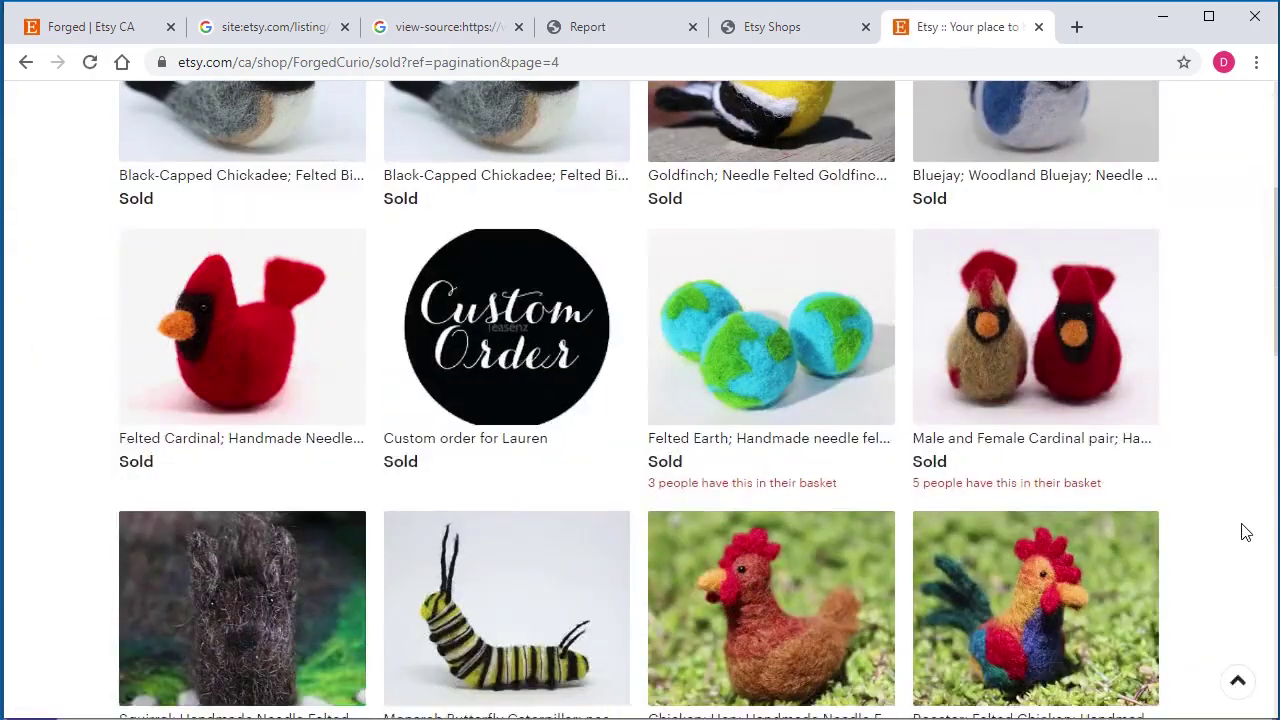
{"action": "scroll", "coordinate": [1245, 530], "scroll_direction": "up", "scroll_amount": 4}
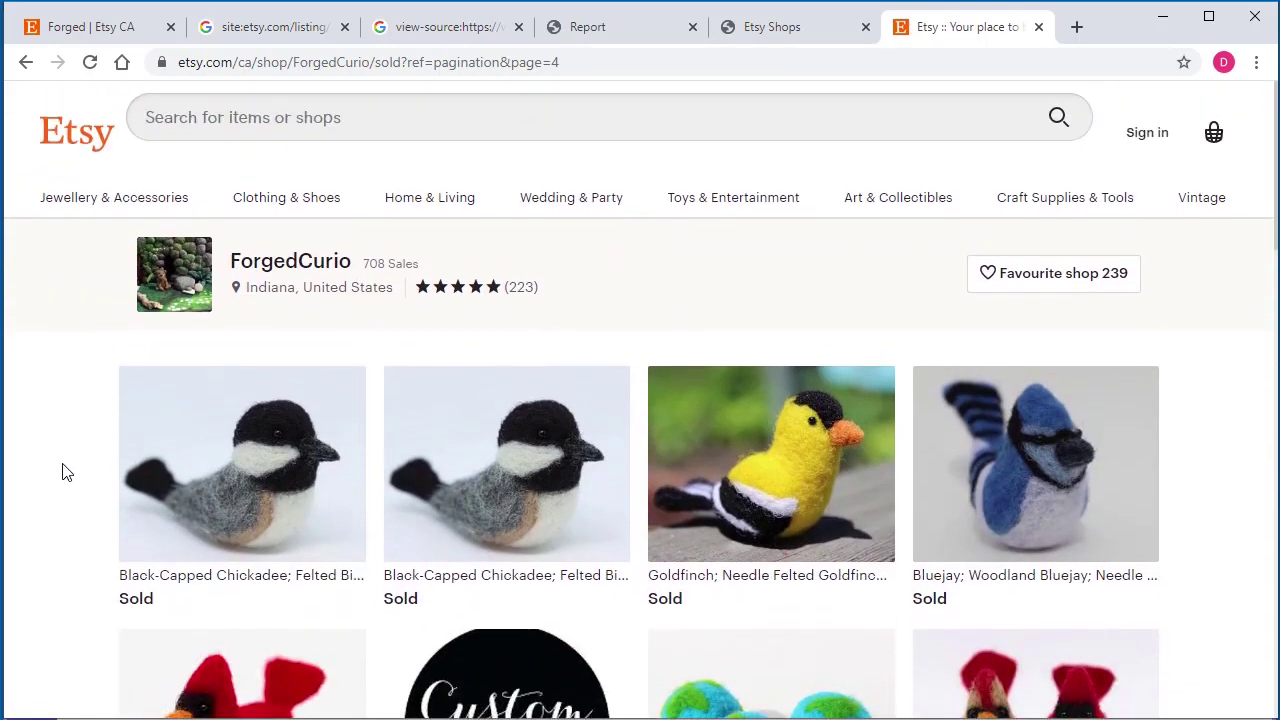
Step: Return to Craft Inspector and export the shop results as an interactive data table HTML file named table-report.html
{"action": "left_click", "coordinate": [823, 33]}
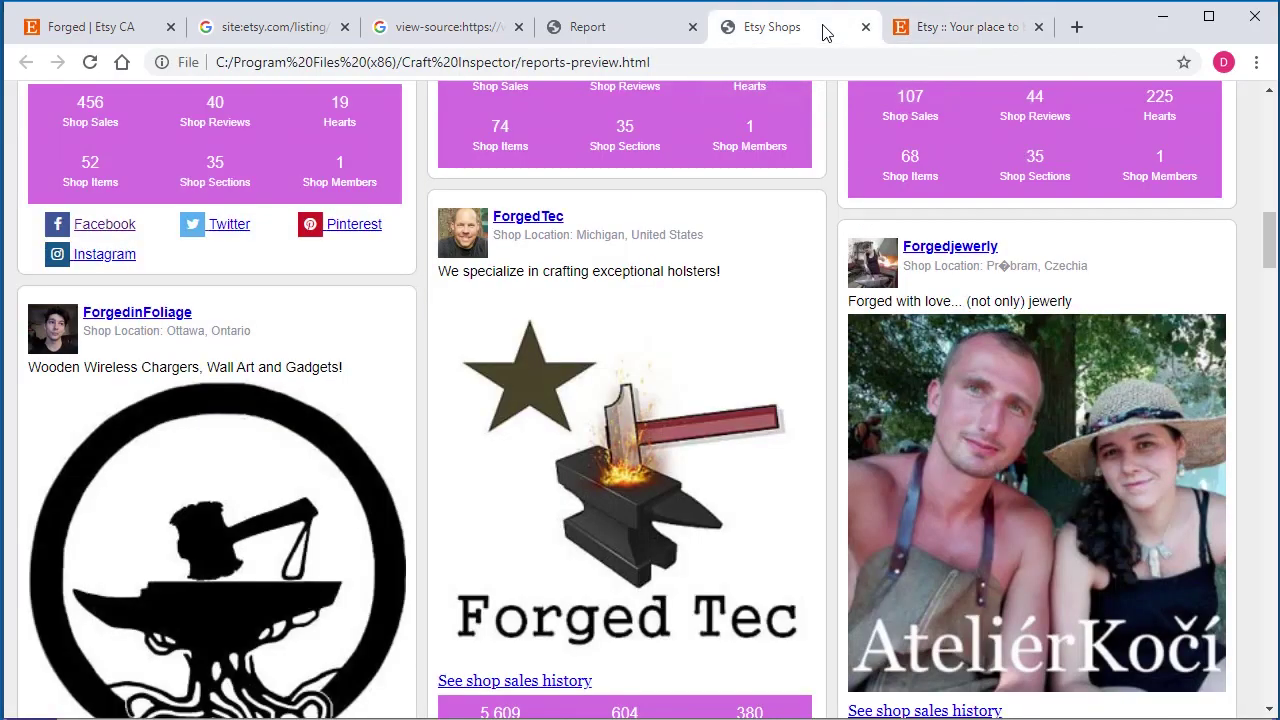
{"action": "left_click", "coordinate": [982, 27]}
{"action": "left_click", "coordinate": [1170, 17]}
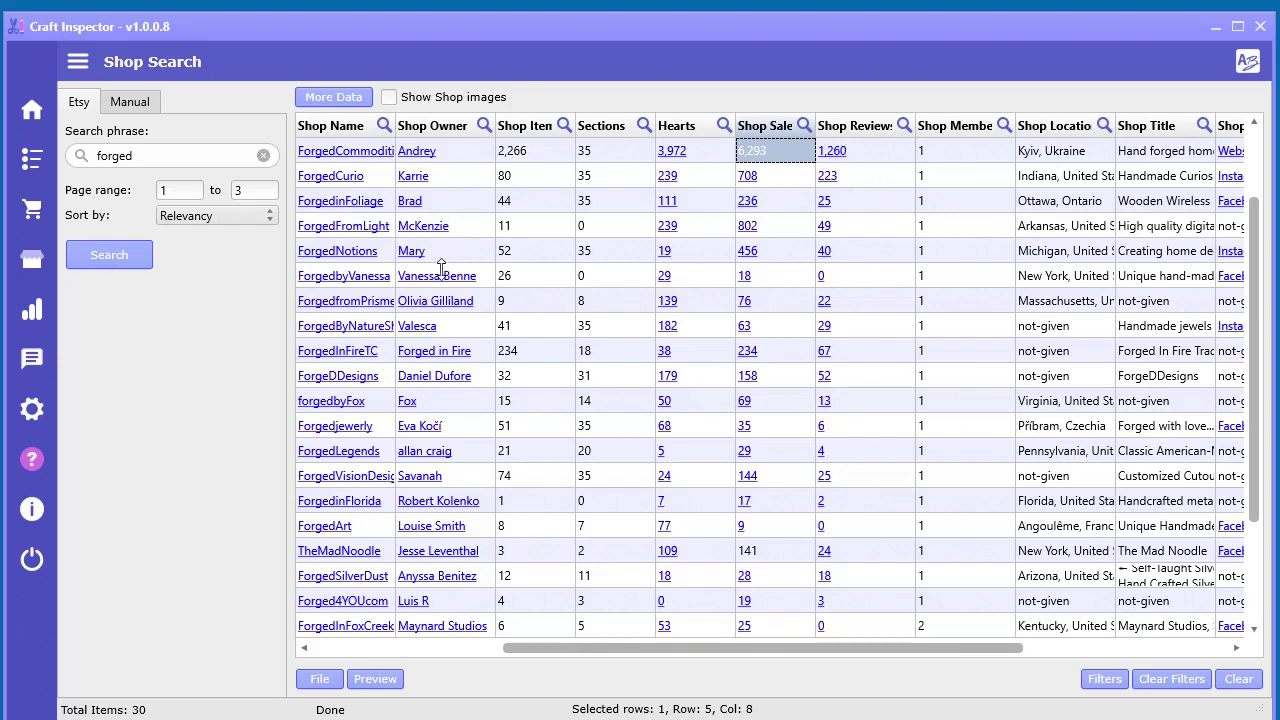
{"action": "left_click_drag", "start_coordinate": [683, 646], "coordinate": [571, 646]}
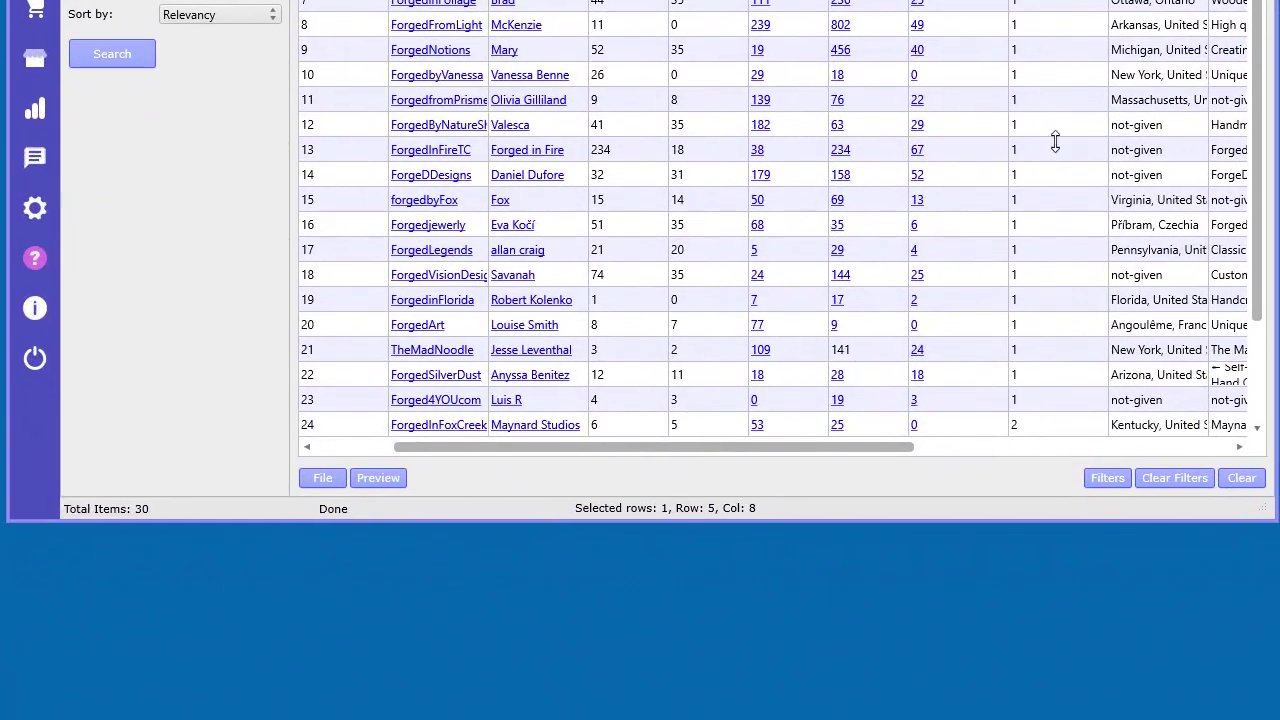
{"action": "left_click", "coordinate": [330, 684]}
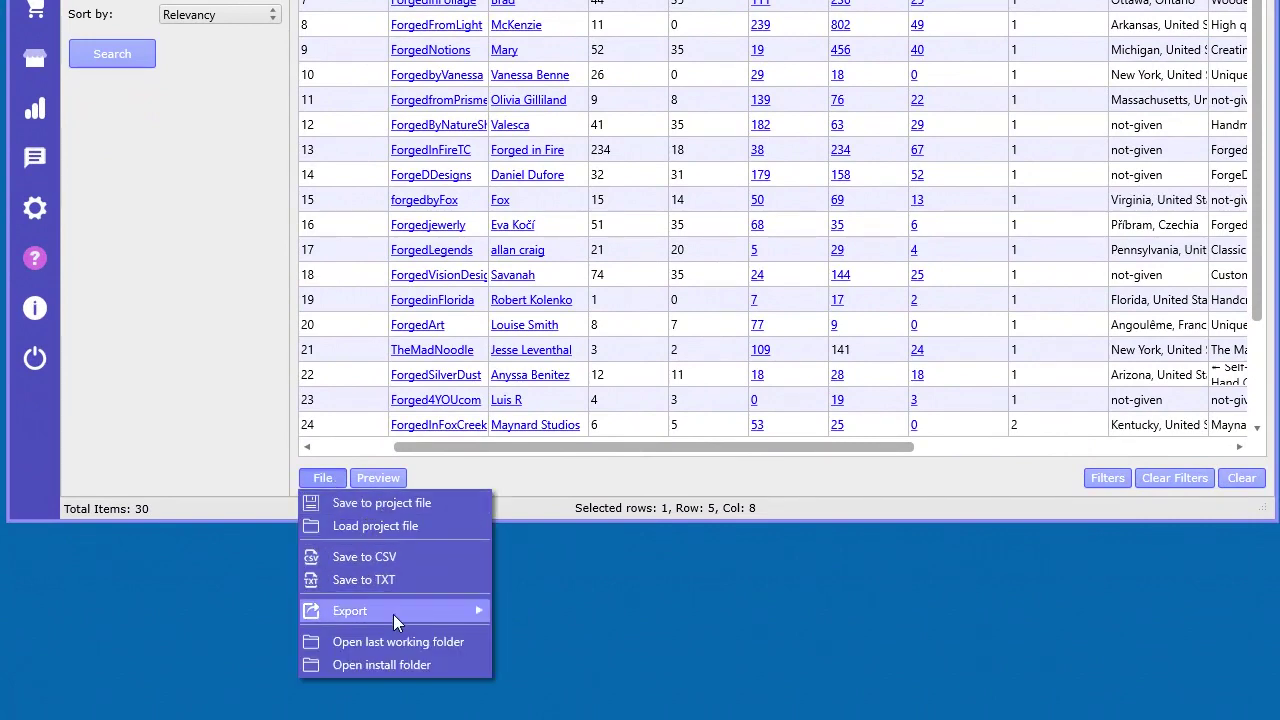
{"action": "mouse_move", "coordinate": [396, 620]}
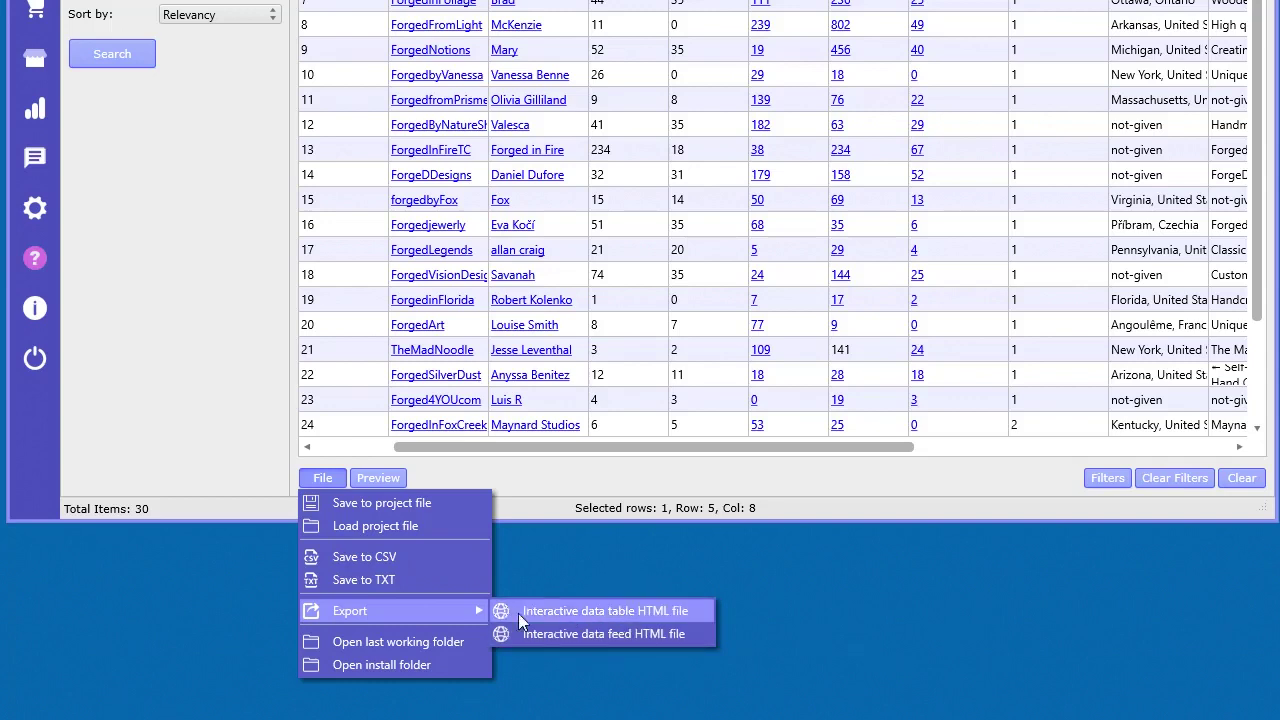
{"action": "left_click", "coordinate": [581, 610]}
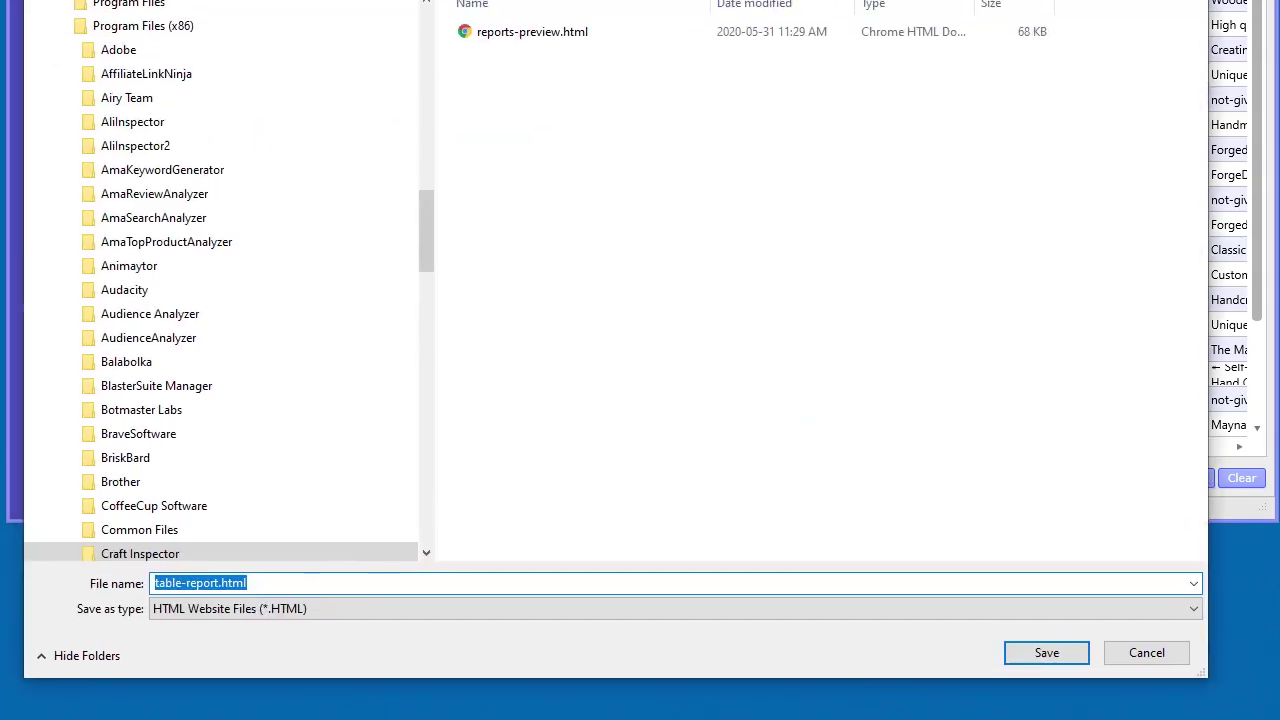
{"action": "left_click", "coordinate": [1022, 665]}
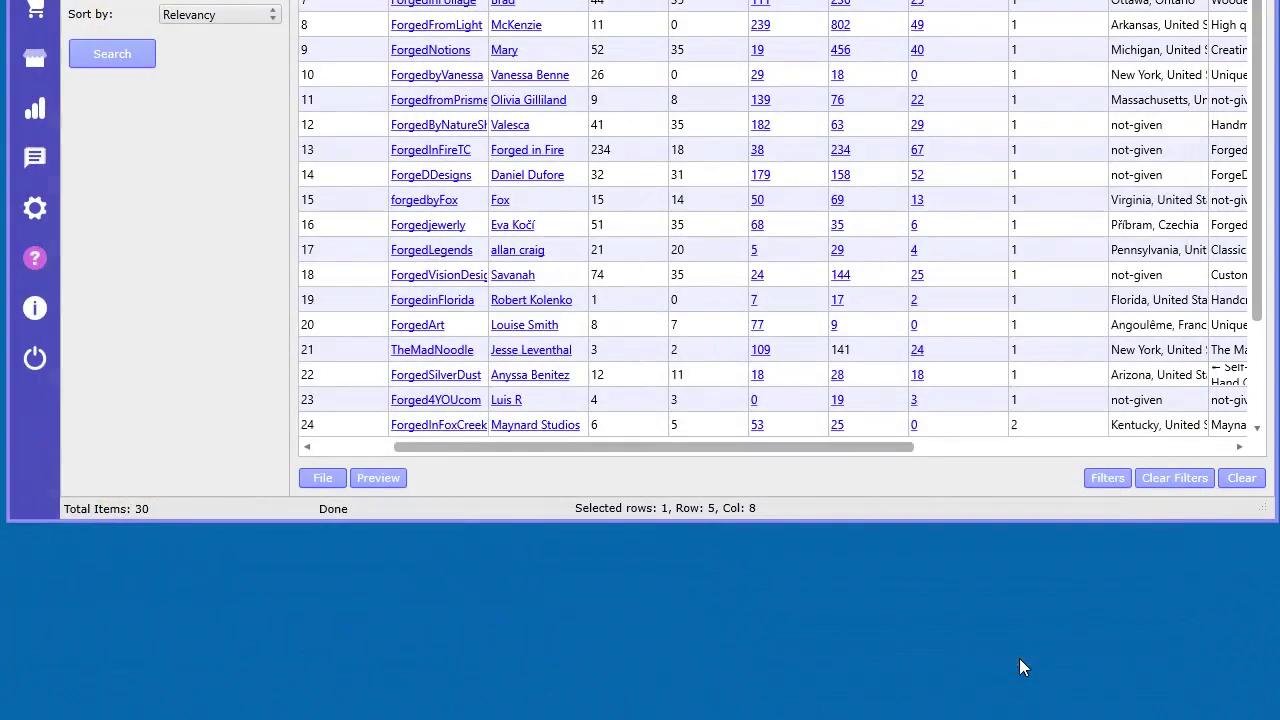
Step: Open the exported table-report.html from the last working folder and look through its shop rows
{"action": "left_click", "coordinate": [328, 478]}
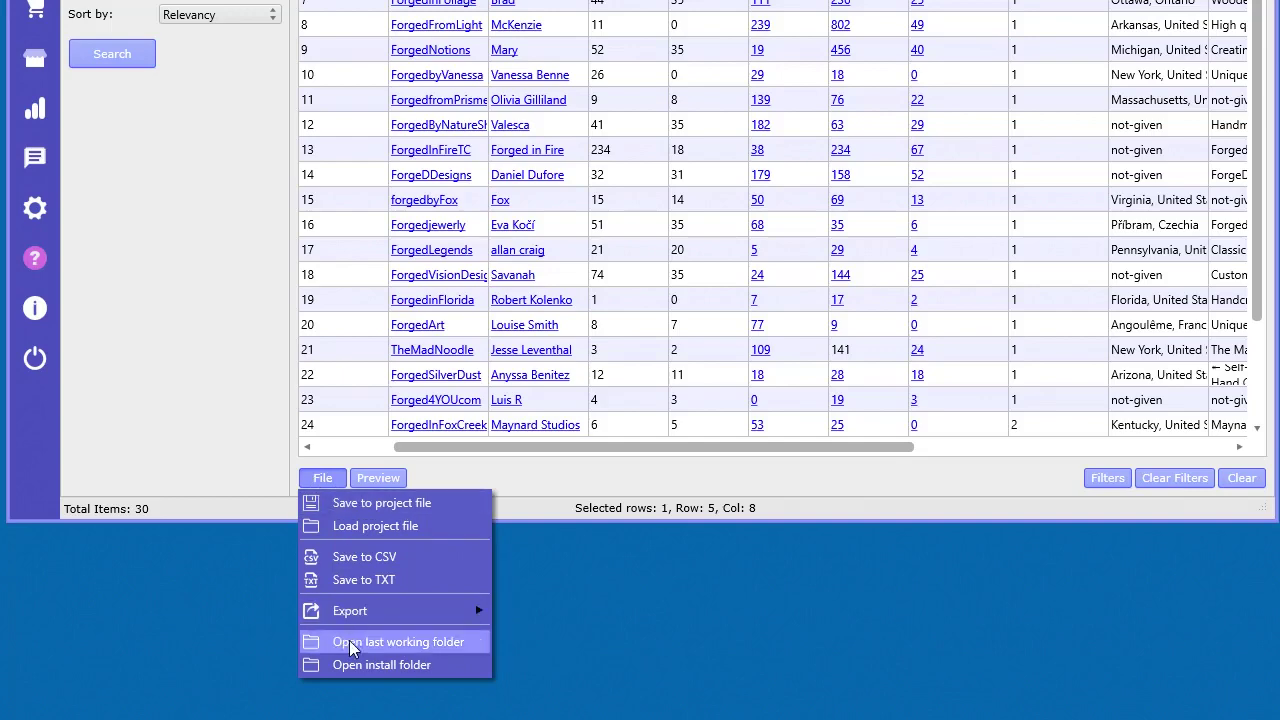
{"action": "left_click", "coordinate": [395, 645]}
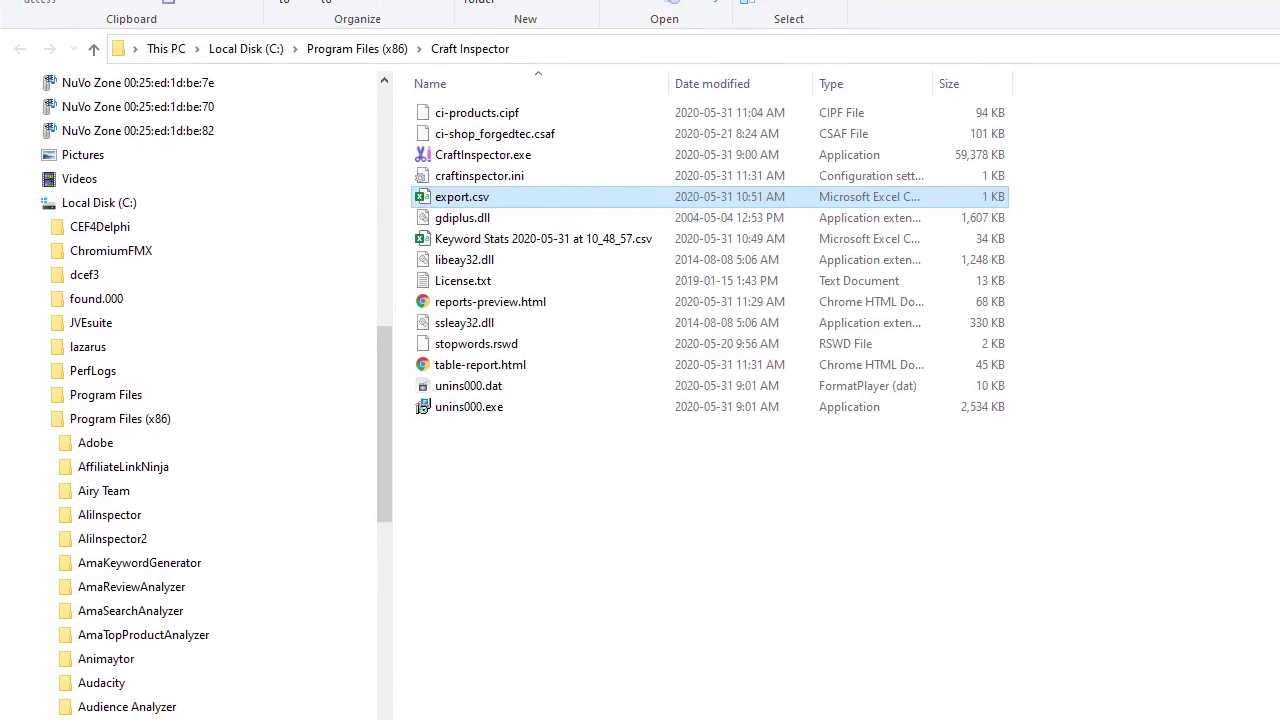
{"action": "left_click", "coordinate": [502, 370]}
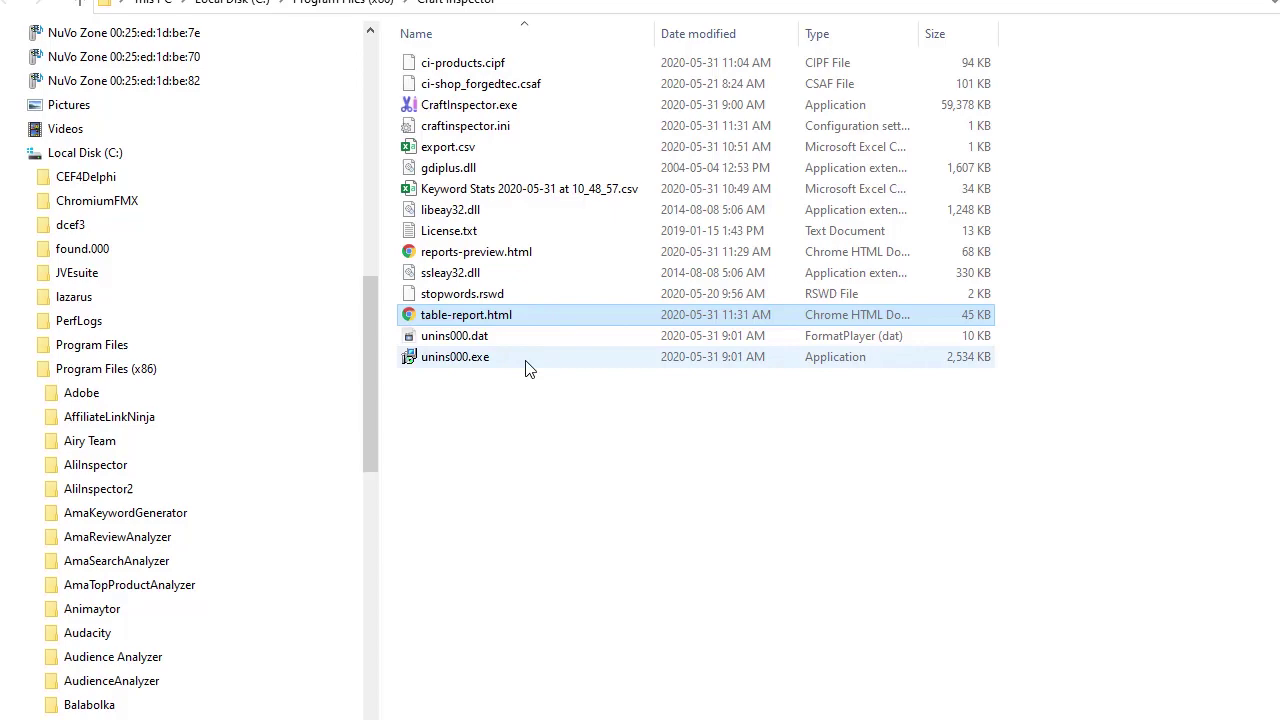
{"action": "double_click", "coordinate": [518, 316]}
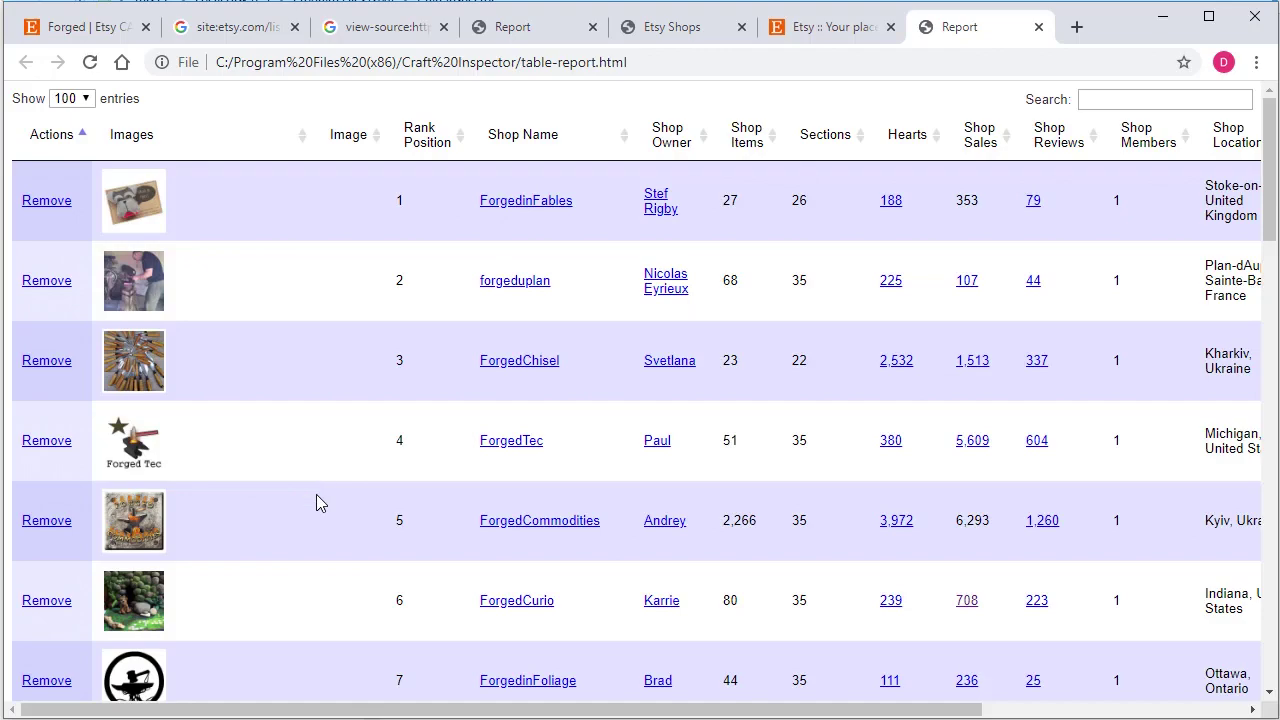
{"action": "scroll", "coordinate": [316, 494], "scroll_direction": "down", "scroll_amount": 14}
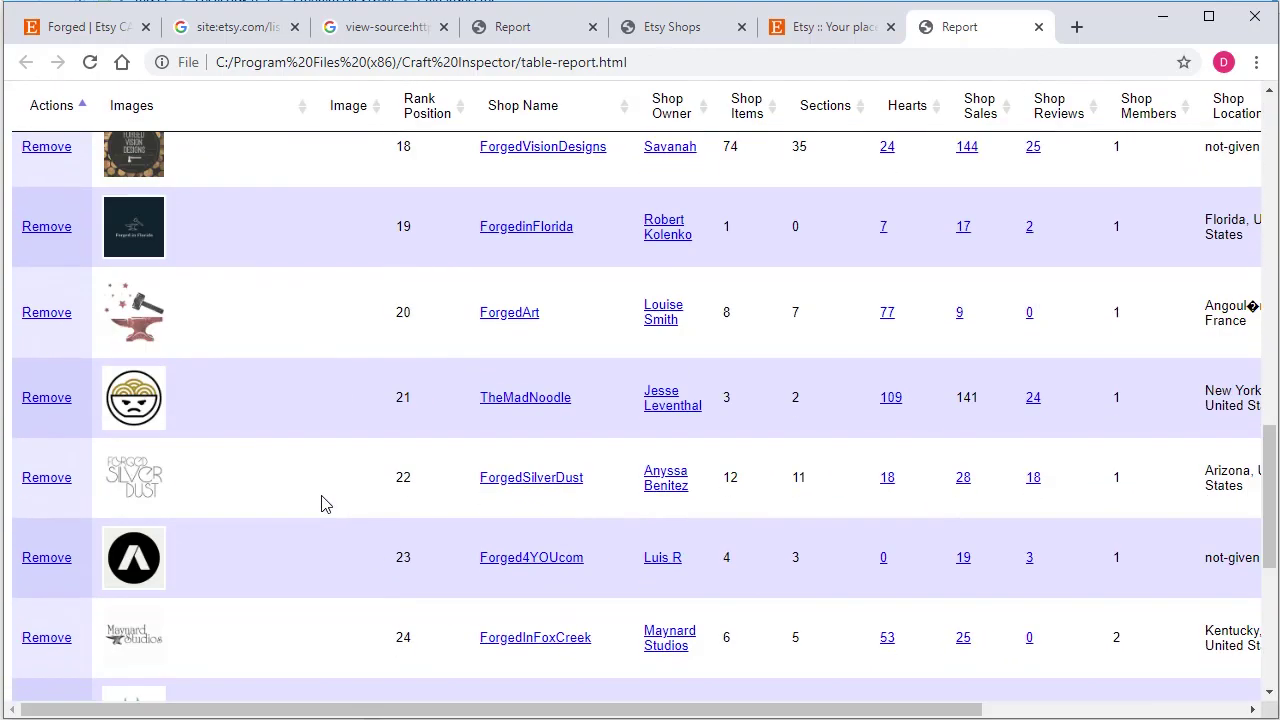
{"action": "left_click_drag", "start_coordinate": [450, 710], "coordinate": [214, 666]}
{"action": "scroll", "coordinate": [341, 552], "scroll_direction": "up", "scroll_amount": 1}
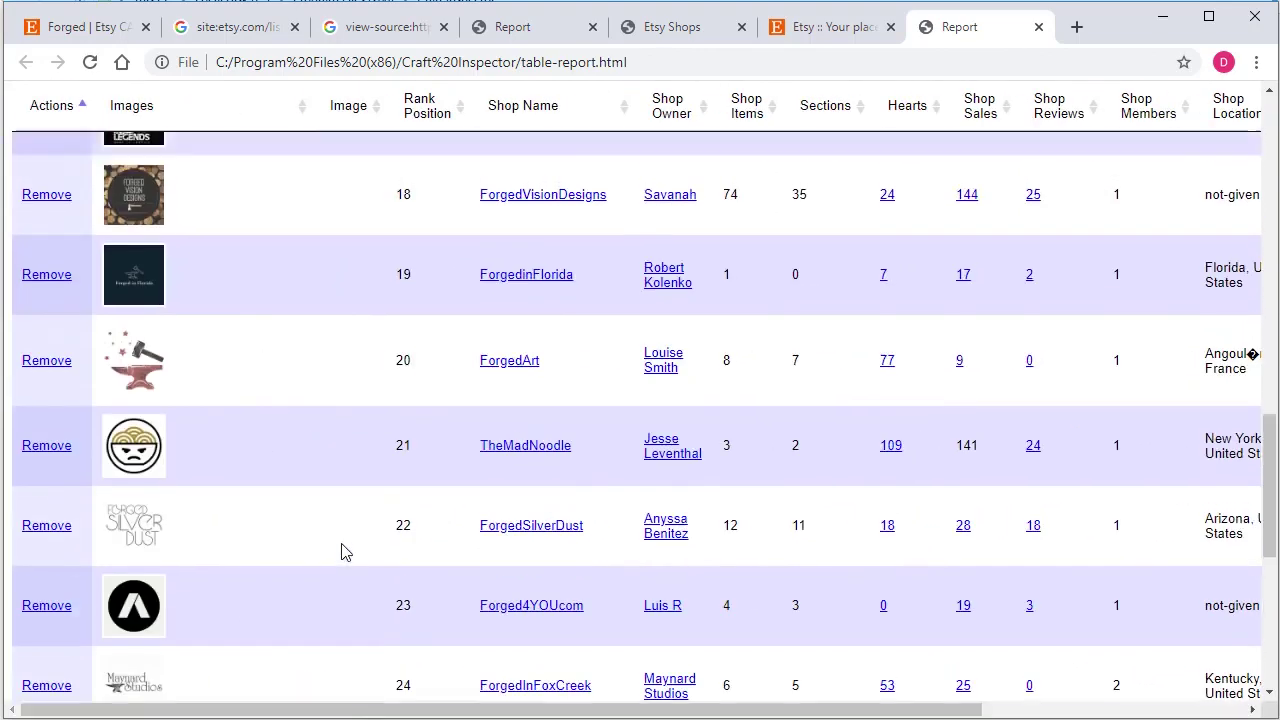
{"action": "scroll", "coordinate": [341, 552], "scroll_direction": "up", "scroll_amount": 14}
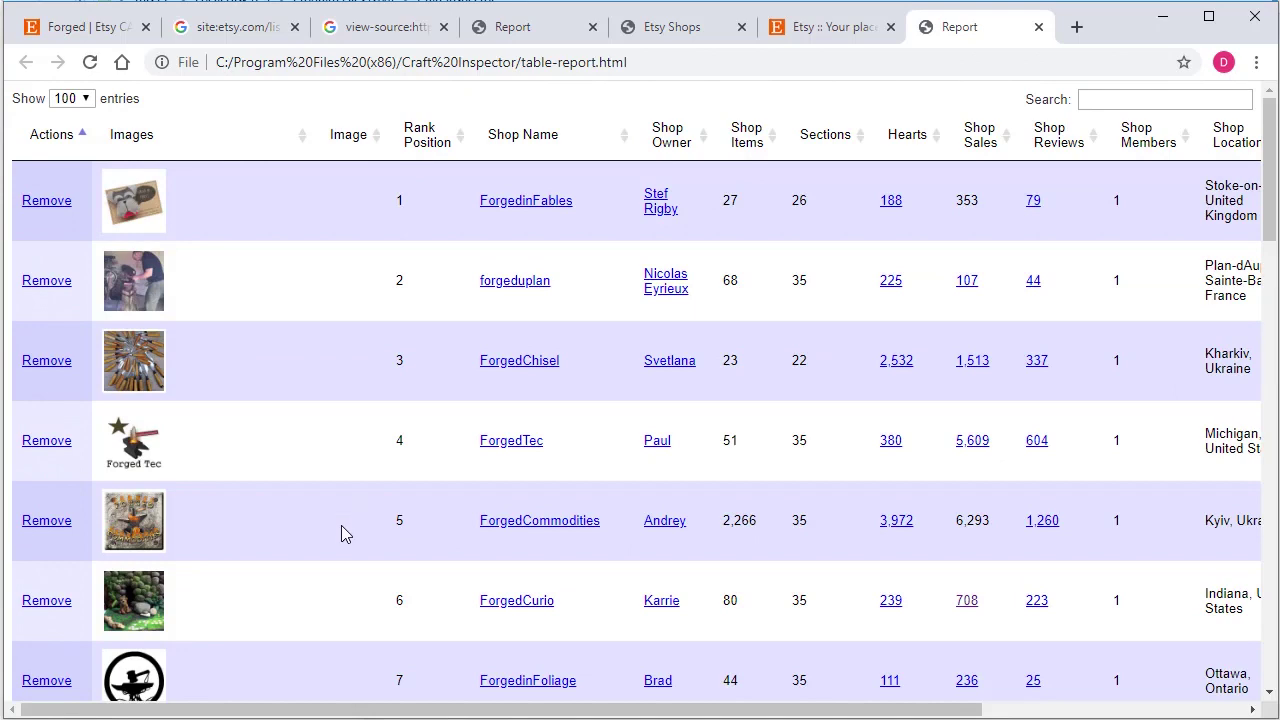
Step: Sort the table report by shop name in descending order and look through it down to the last row
{"action": "left_click", "coordinate": [480, 134]}
{"action": "left_click", "coordinate": [480, 134]}
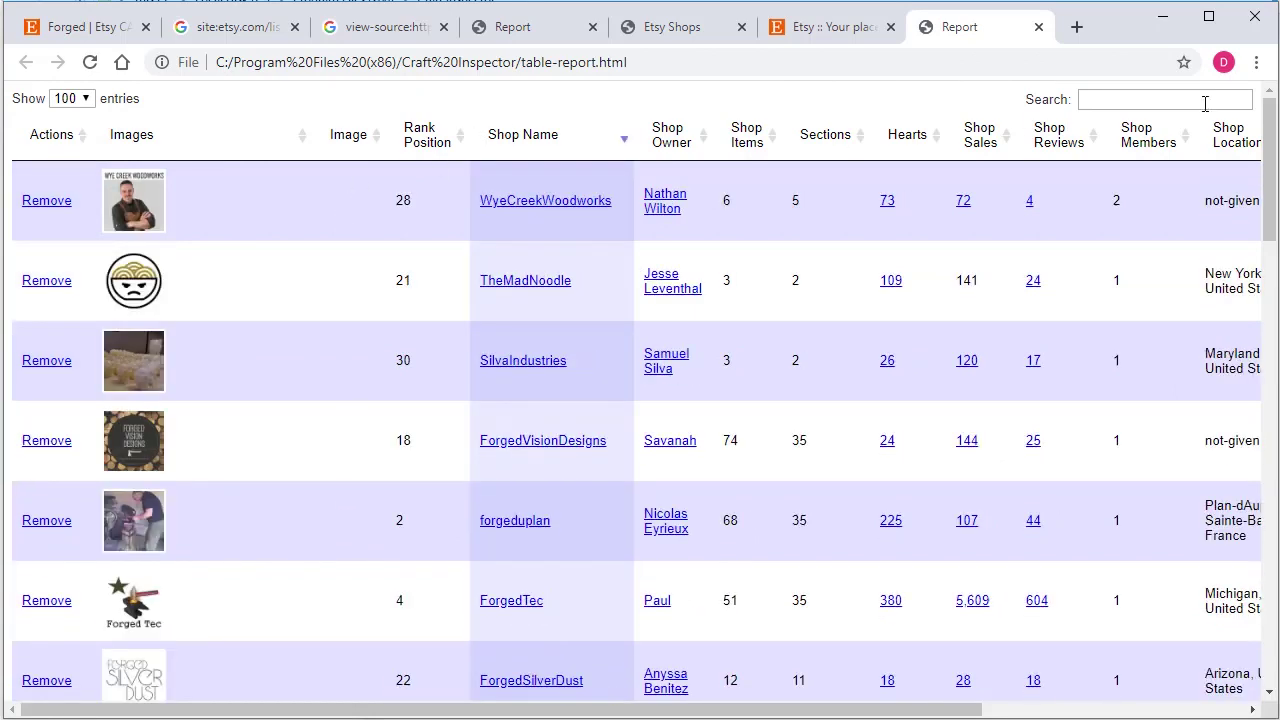
{"action": "left_click", "coordinate": [1183, 100]}
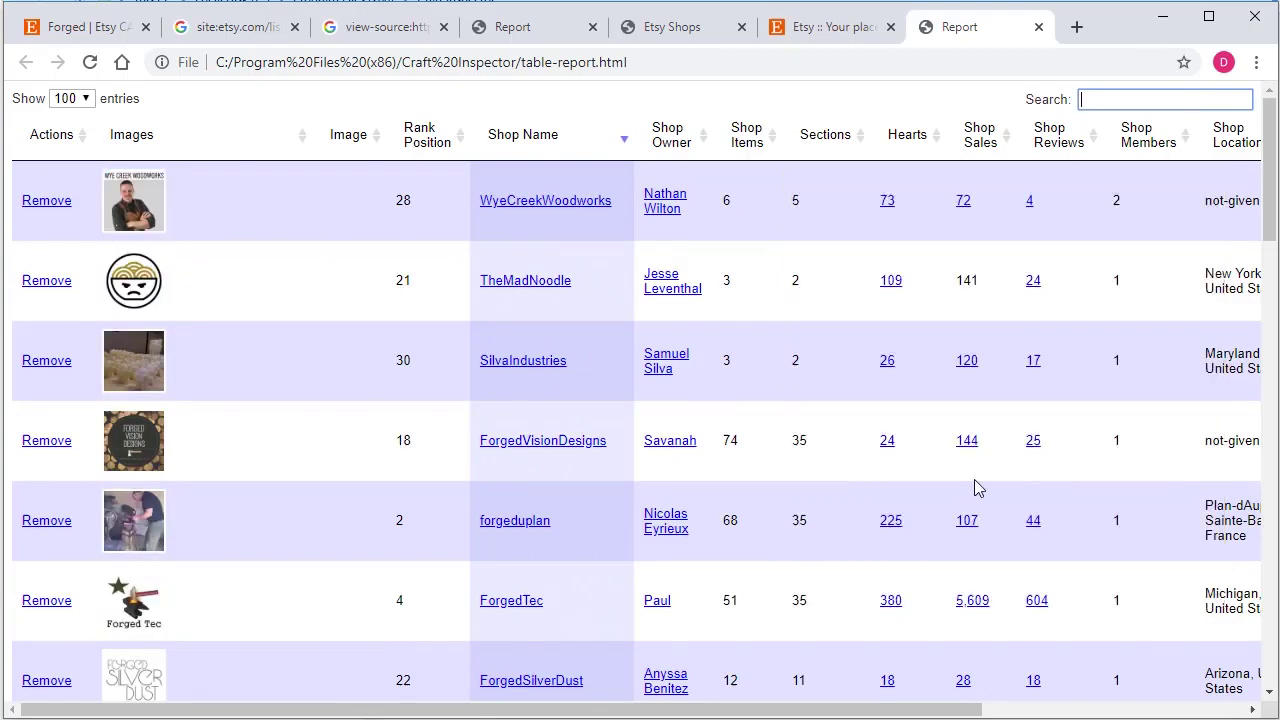
{"action": "scroll", "coordinate": [977, 487], "scroll_direction": "down", "scroll_amount": 20}
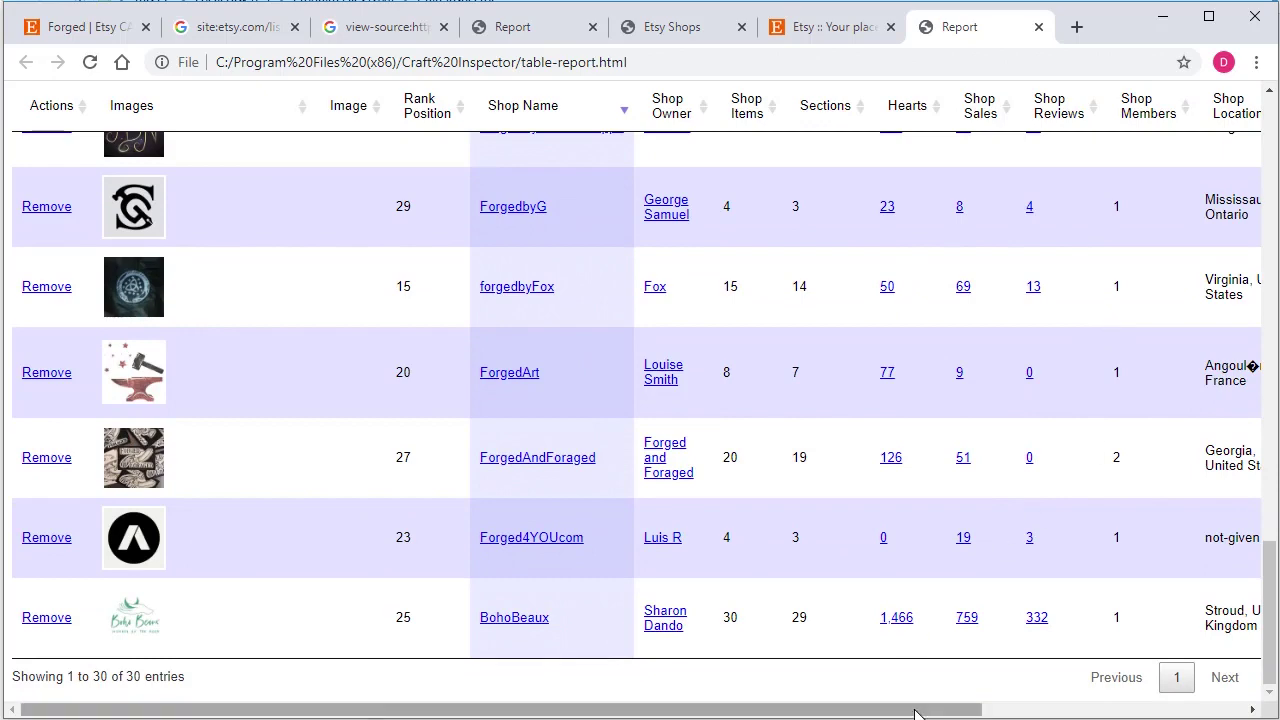
{"action": "mouse_move", "coordinate": [915, 712]}
{"action": "left_mouse_down"}
{"action": "mouse_move", "coordinate": [1185, 712]}
{"action": "mouse_move", "coordinate": [915, 712]}
{"action": "left_mouse_up"}
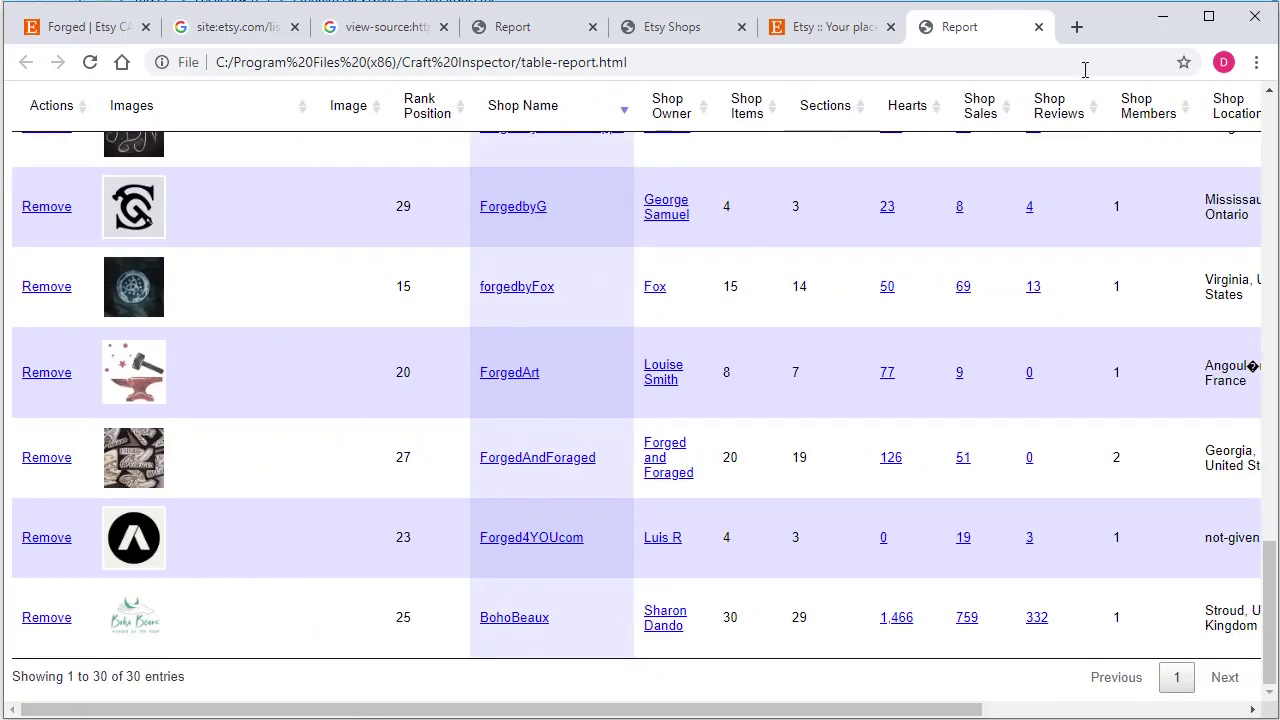
Step: Go back to the Craft Inspector folder, open reports-preview.html, and look through its shop cards
{"action": "left_click", "coordinate": [1165, 25]}
{"action": "double_click", "coordinate": [476, 252]}
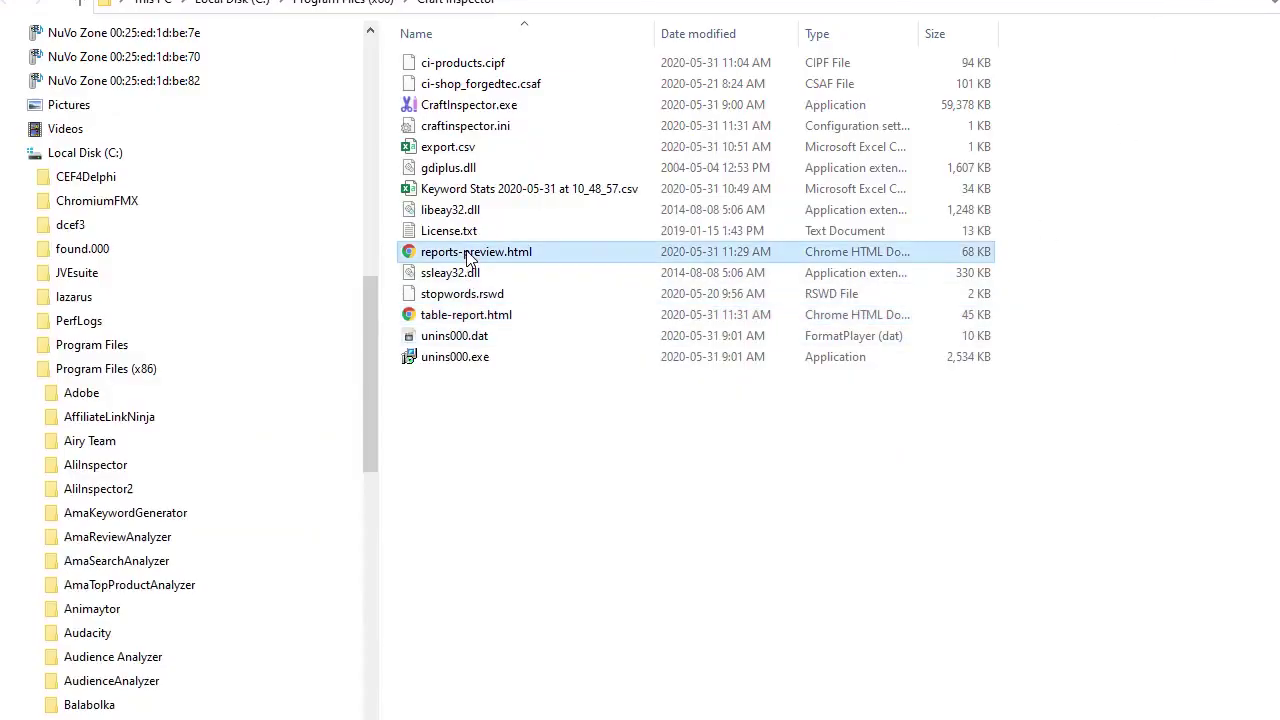
{"action": "scroll", "coordinate": [855, 502], "scroll_direction": "down", "scroll_amount": 1}
{"action": "scroll", "coordinate": [855, 502], "scroll_direction": "down", "scroll_amount": 20}
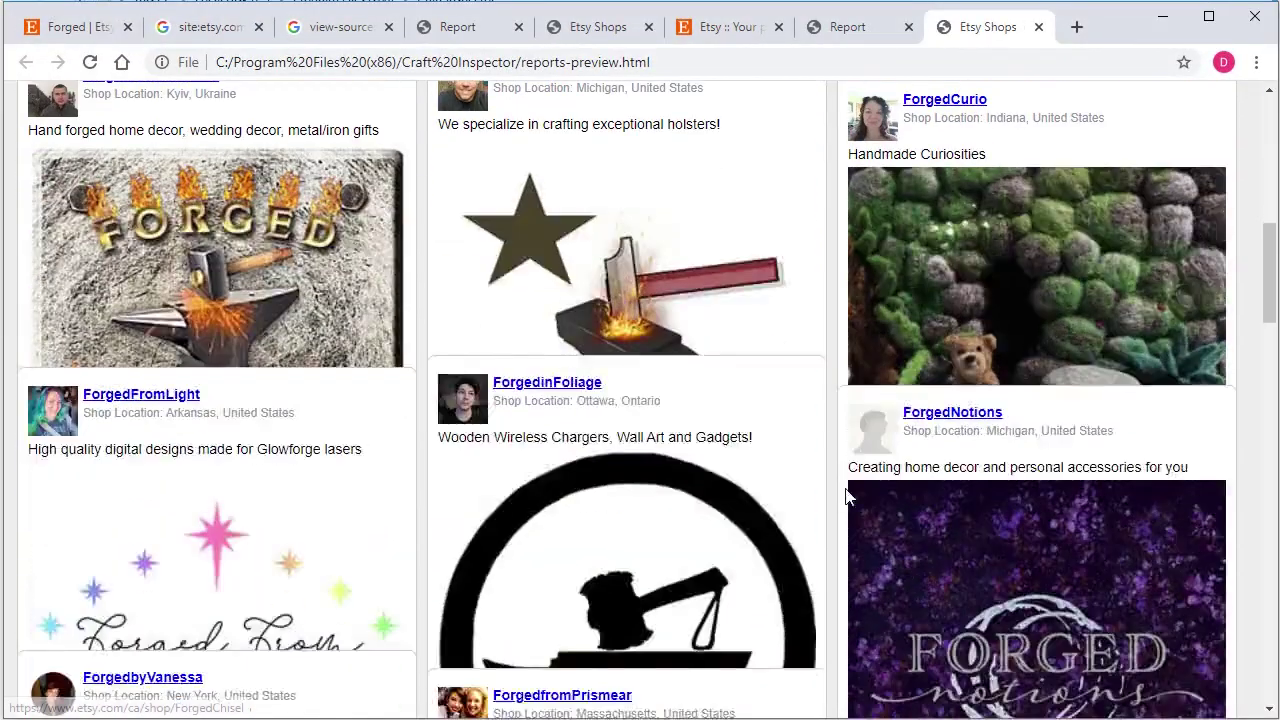
{"action": "scroll", "coordinate": [843, 500], "scroll_direction": "up", "scroll_amount": 20}
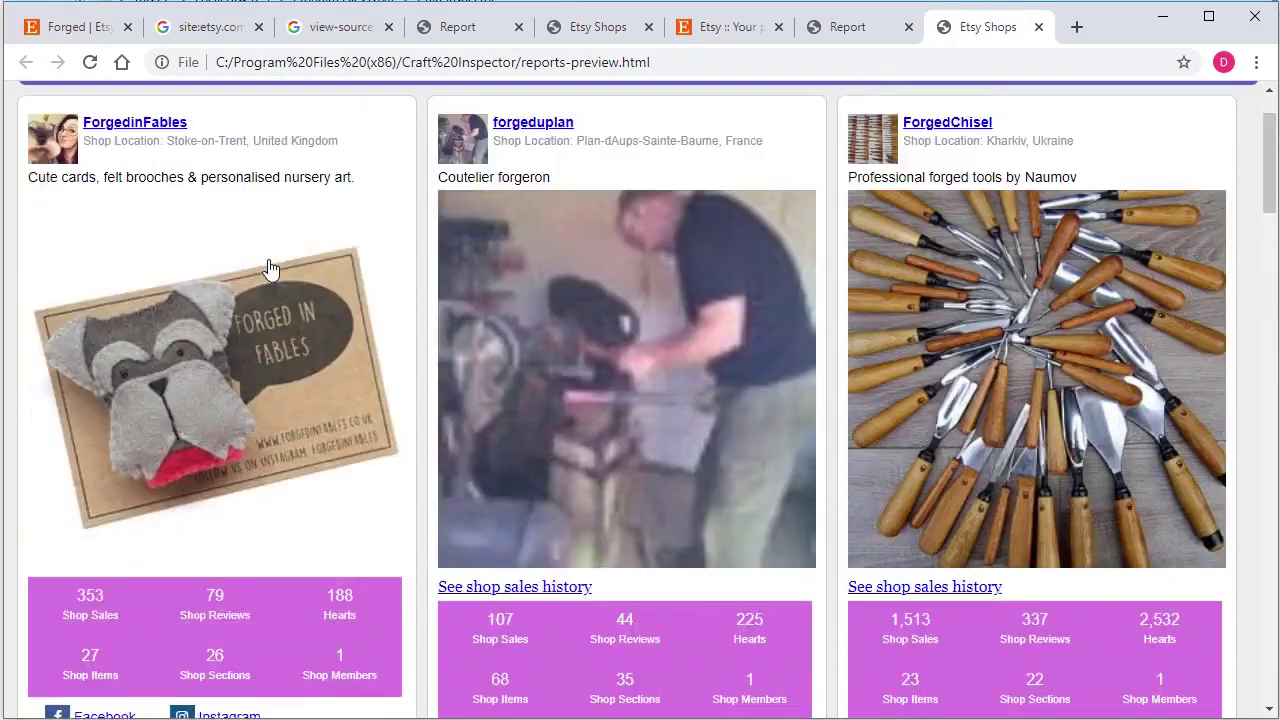
Step: Sort the shop card gallery by Sales and by Reviews, and look over the reordered cards
{"action": "scroll", "coordinate": [266, 262], "scroll_direction": "up", "scroll_amount": 1}
{"action": "left_click", "coordinate": [228, 163]}
{"action": "left_click", "coordinate": [270, 163]}
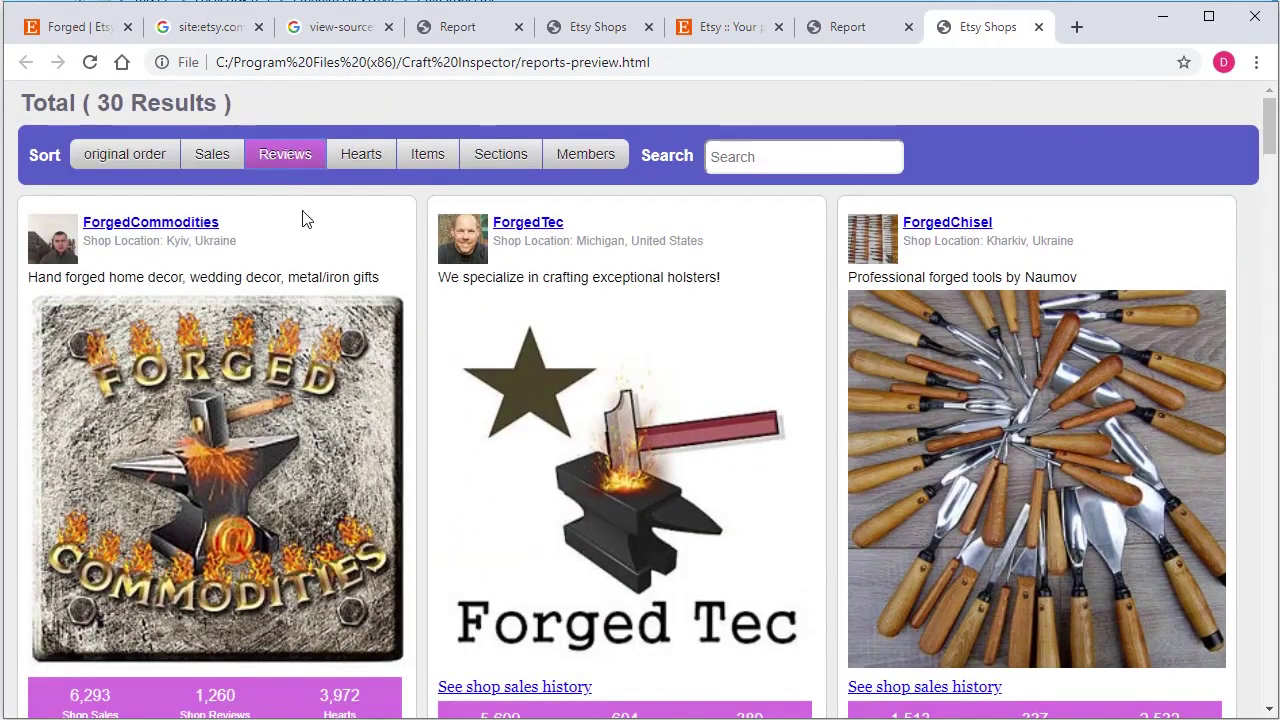
{"action": "scroll", "coordinate": [509, 434], "scroll_direction": "down", "scroll_amount": 5}
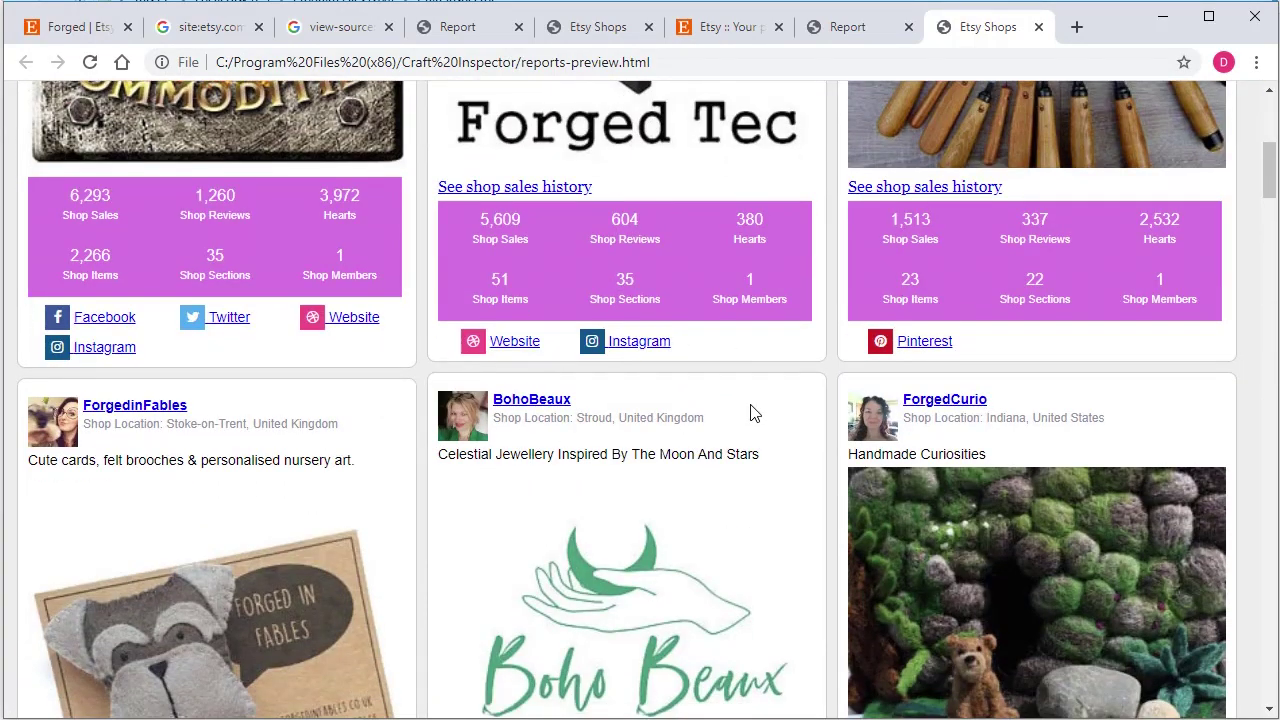
{"action": "scroll", "coordinate": [754, 420], "scroll_direction": "down", "scroll_amount": 5}
{"action": "scroll", "coordinate": [757, 411], "scroll_direction": "up", "scroll_amount": 7}
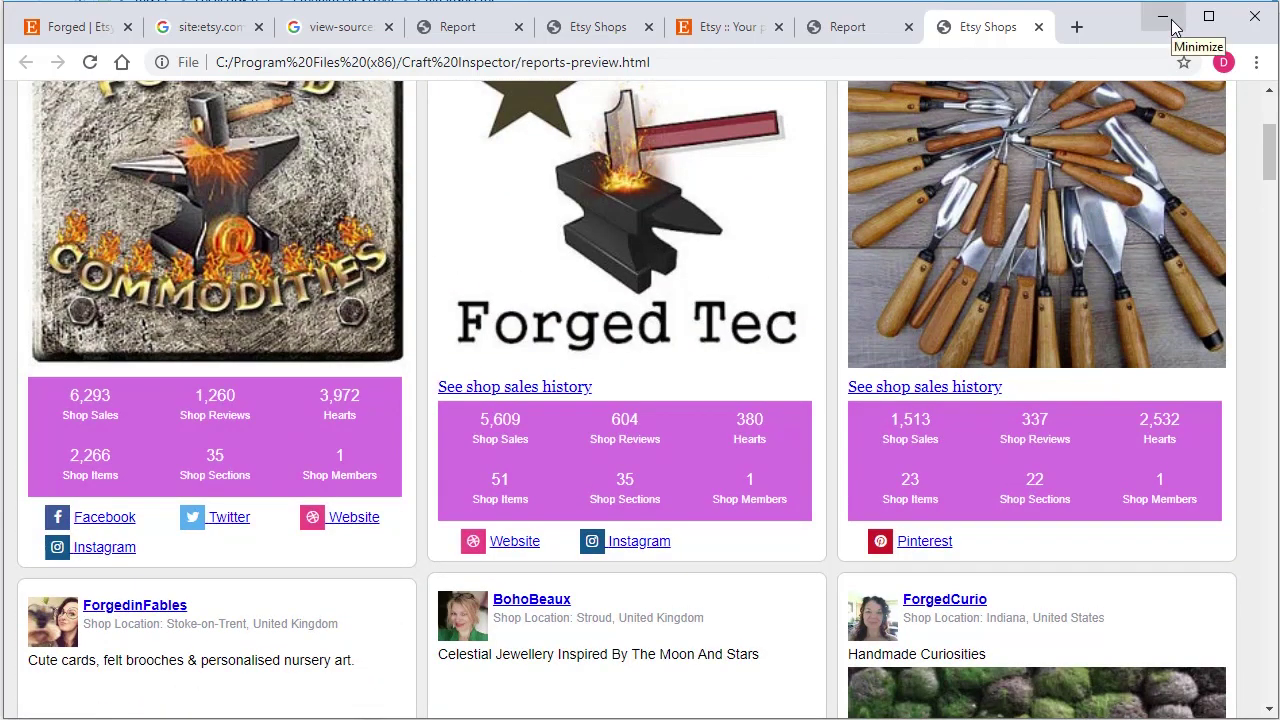
{"action": "scroll", "coordinate": [1122, 307], "scroll_direction": "up", "scroll_amount": 3}
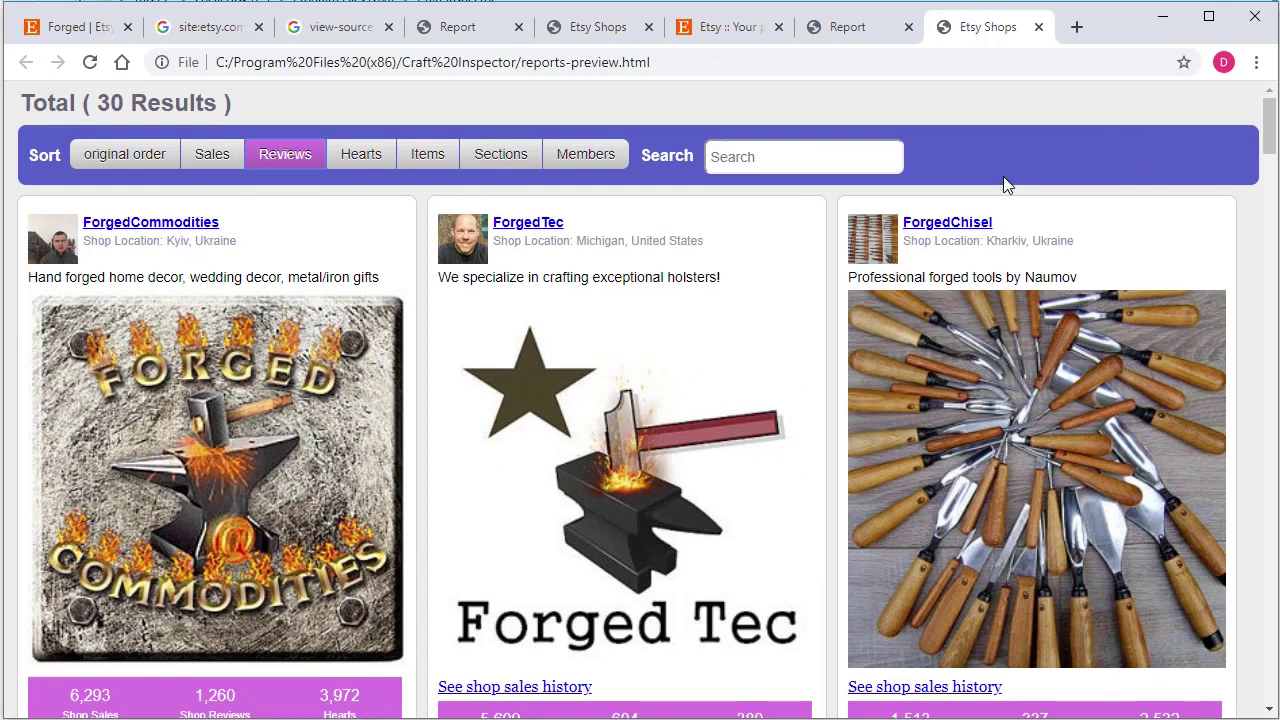
Step: Return to Craft Inspector and look over the options for saving, loading and exporting the results
{"action": "left_click", "coordinate": [857, 34]}
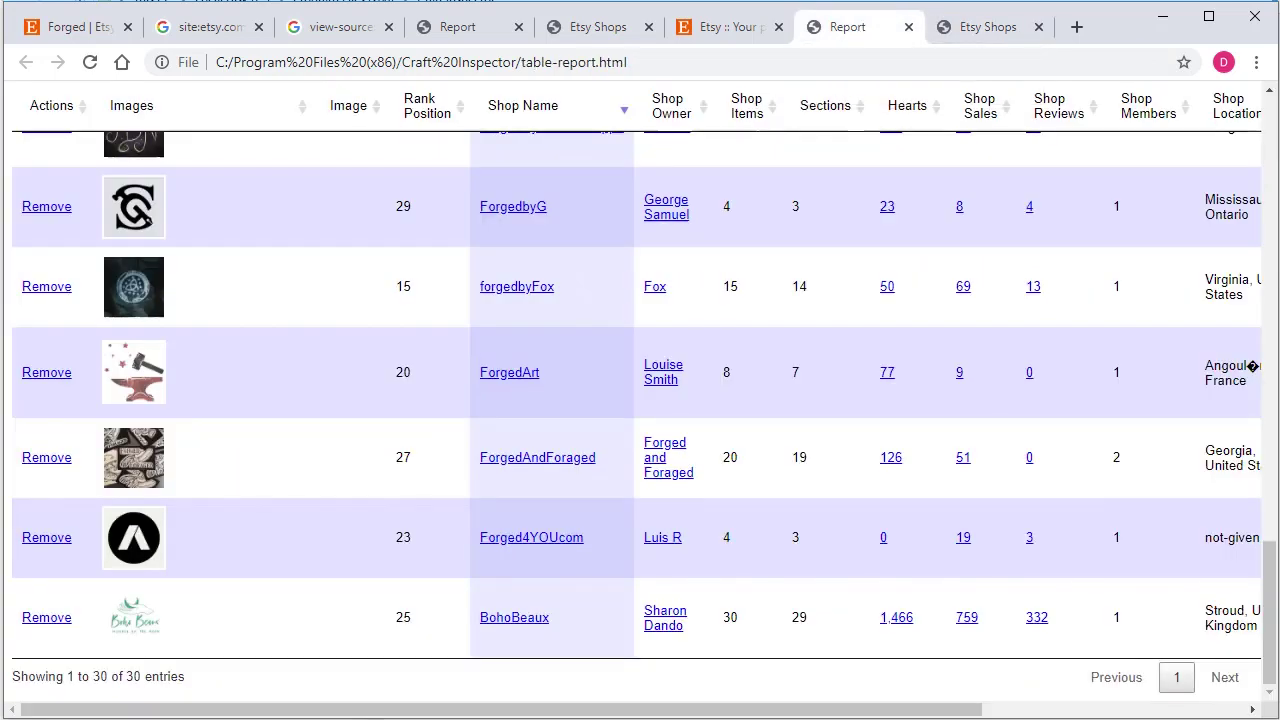
{"action": "key", "text": "alt+Tab"}
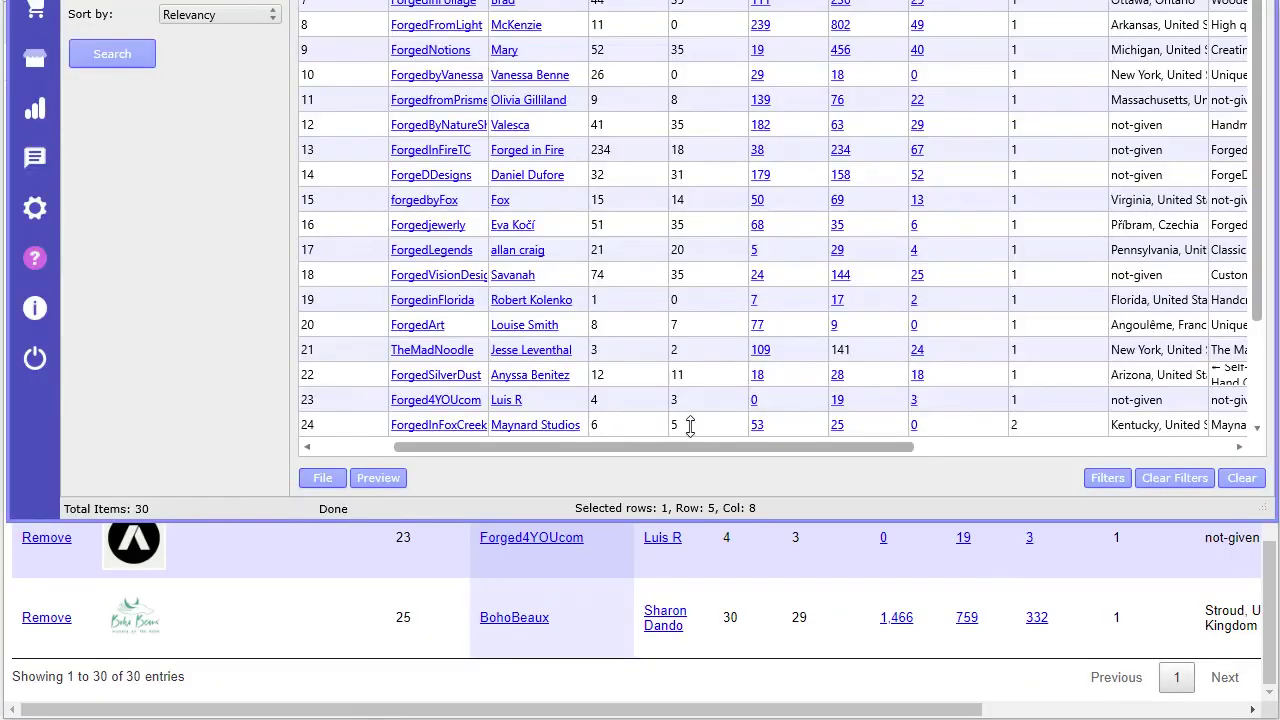
{"action": "left_click", "coordinate": [330, 478]}
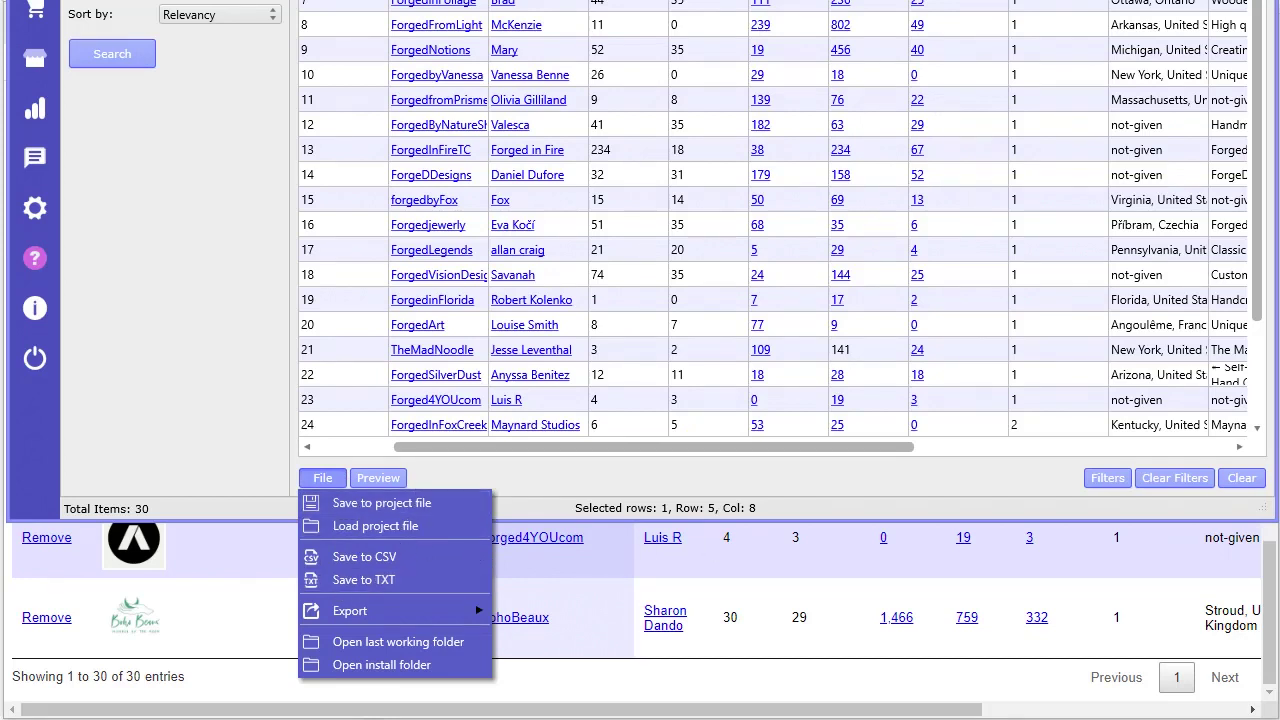
{"action": "left_click", "coordinate": [606, 333]}
{"action": "left_click", "coordinate": [323, 478]}
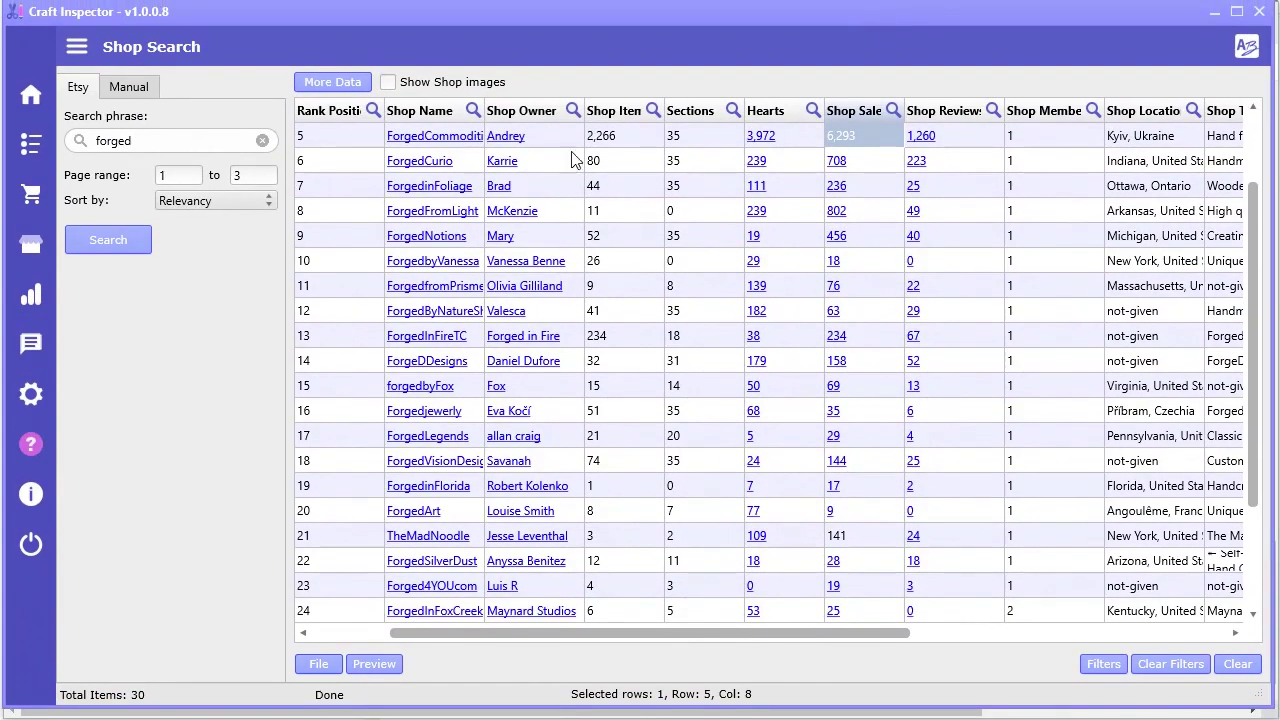
Step: Try filtering the results to shops with more than 100 shop items, and clear that column's filter
{"action": "left_click", "coordinate": [472, 110]}
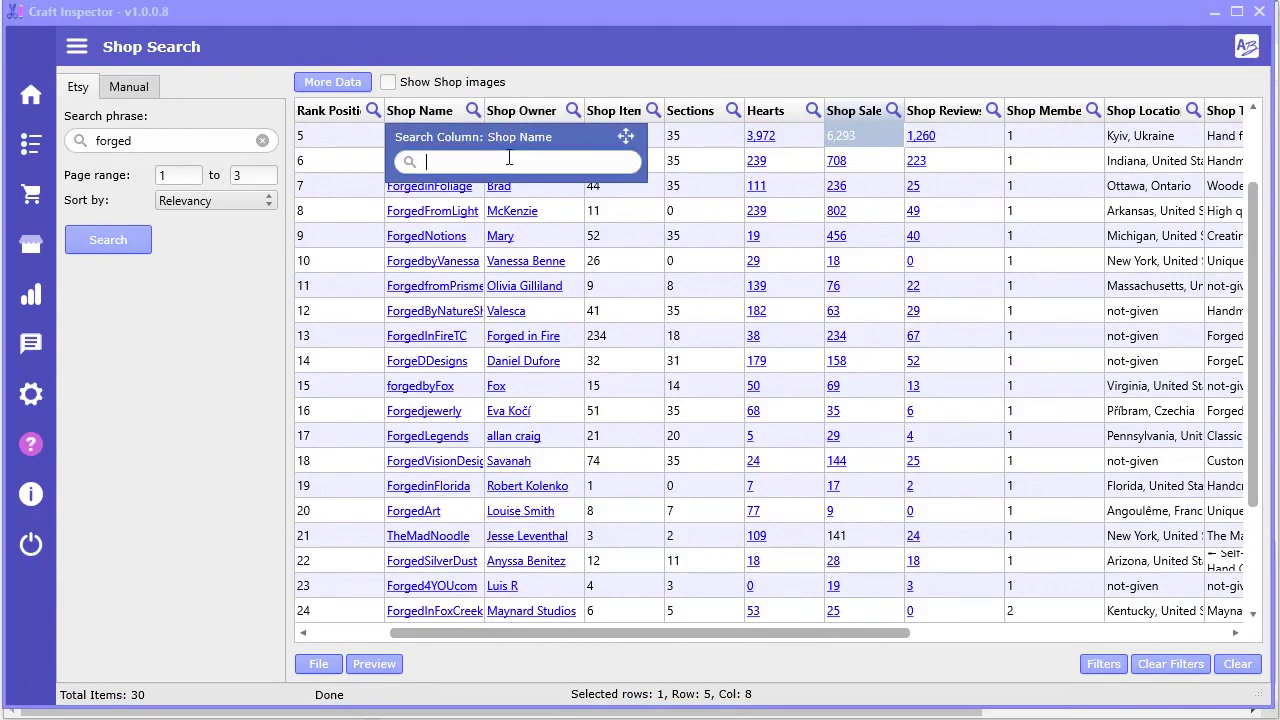
{"action": "left_click", "coordinate": [656, 110]}
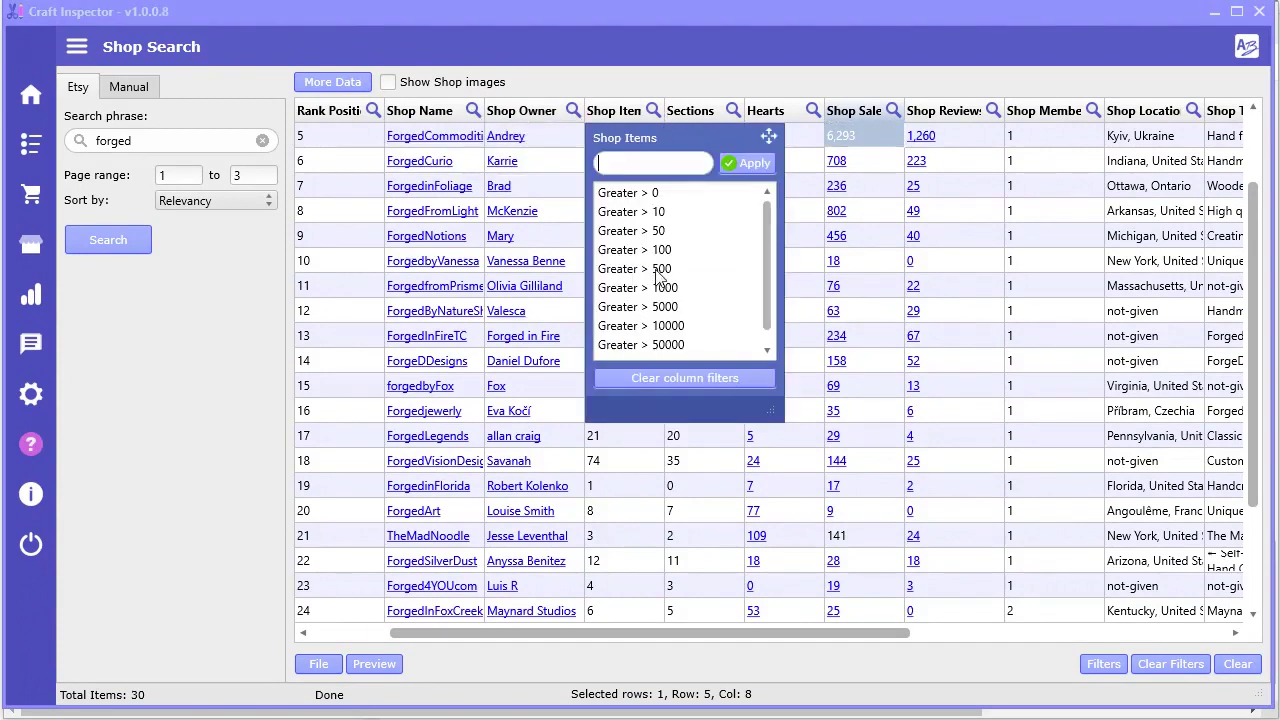
{"action": "left_click", "coordinate": [650, 252]}
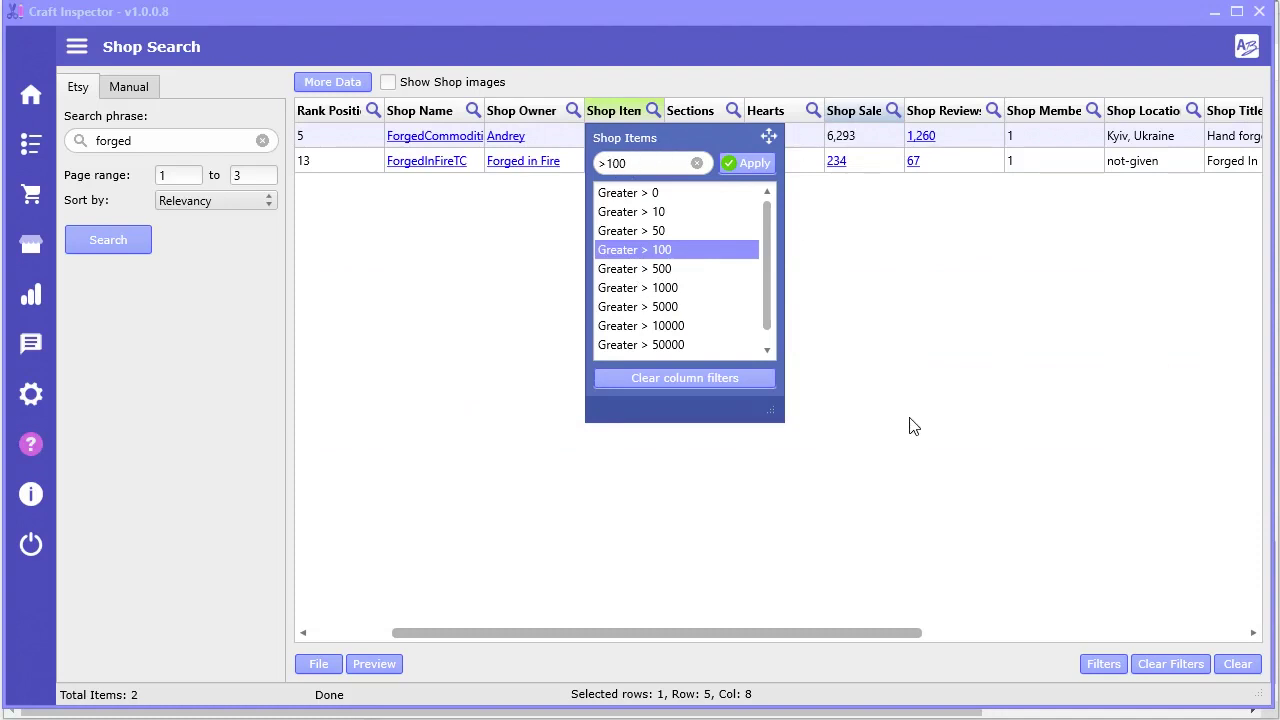
{"action": "left_click", "coordinate": [672, 376]}
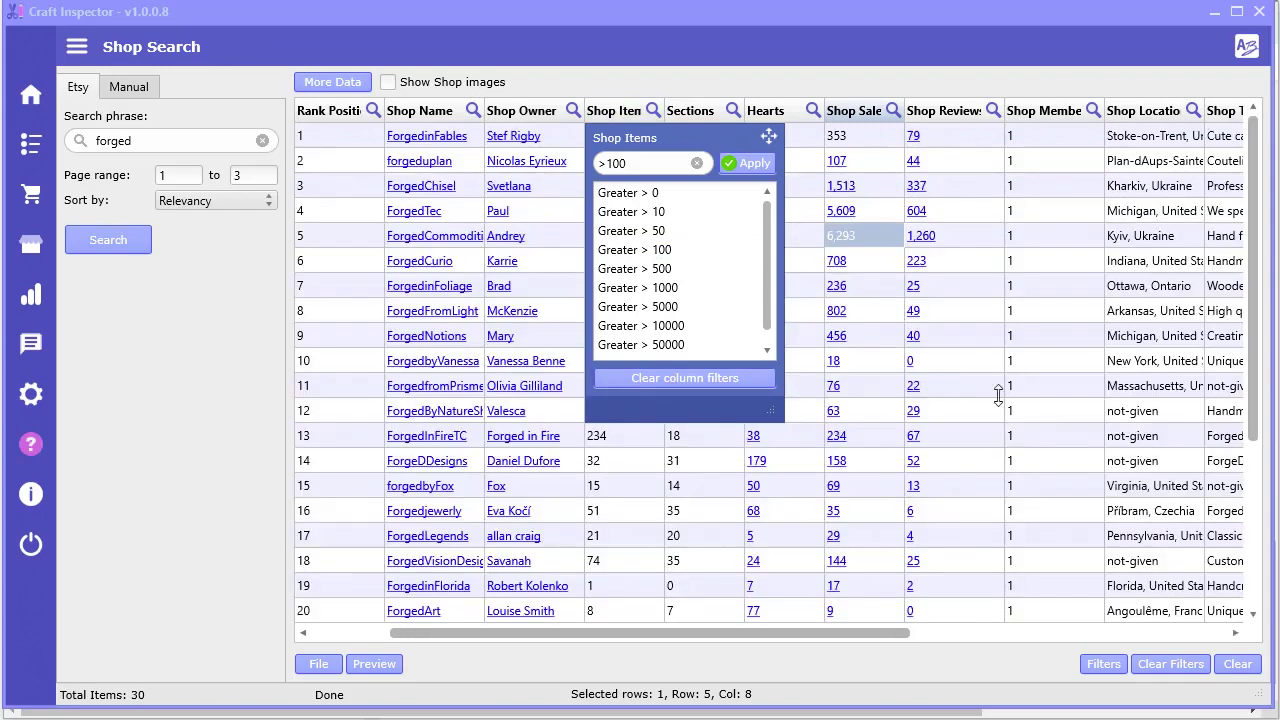
{"action": "left_click", "coordinate": [1000, 358]}
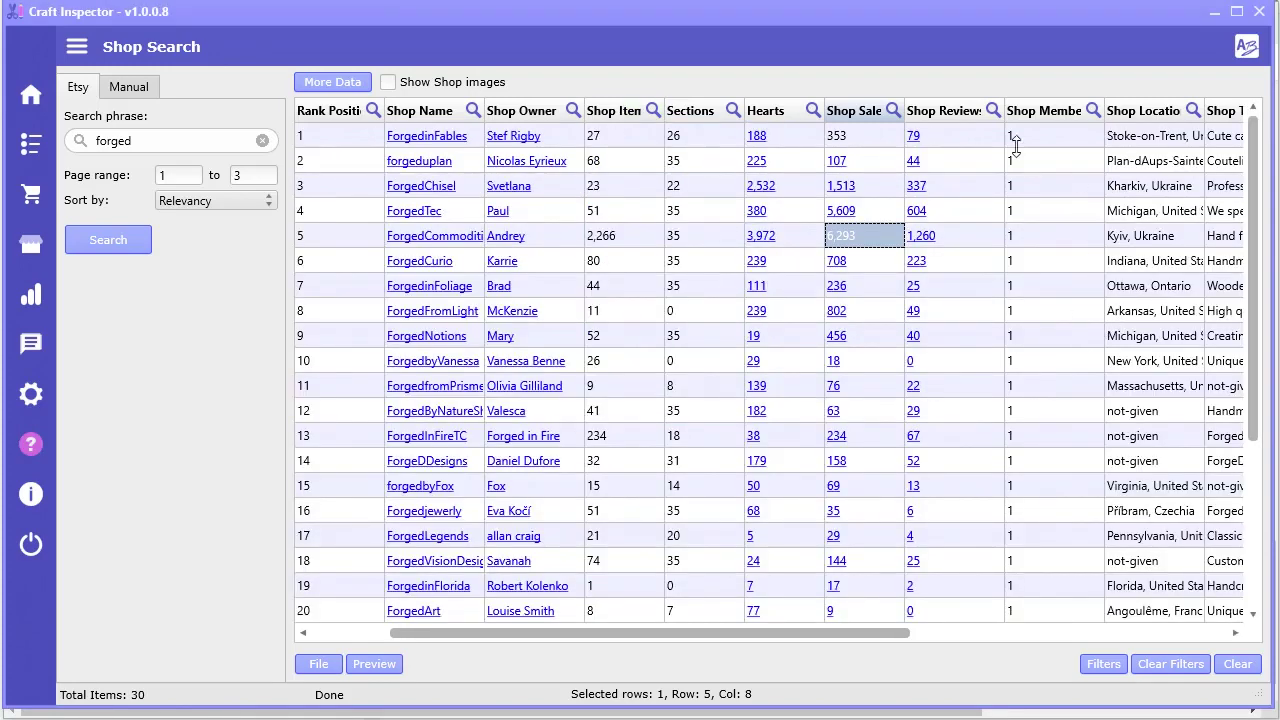